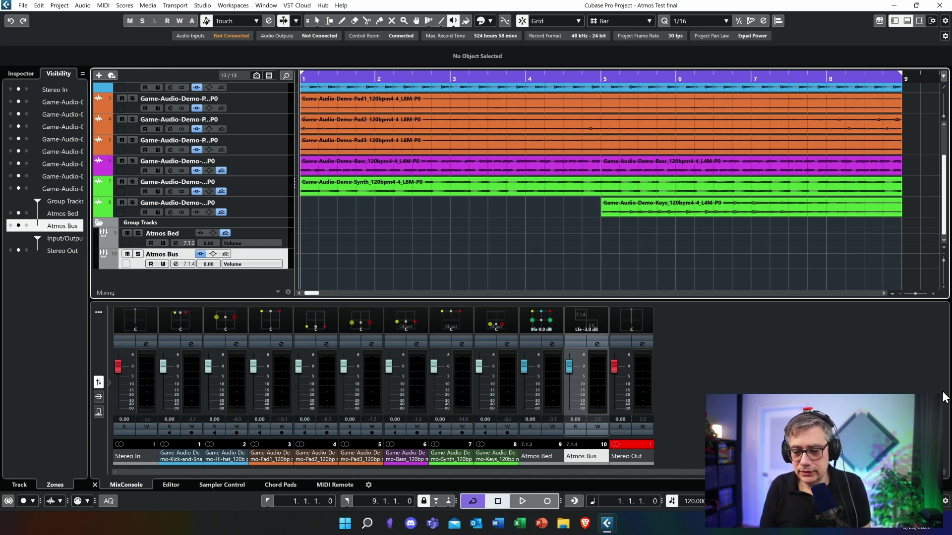
Step: Play the mix, open the Renderer for Dolby Atmos insert on the Atmos Bus, and close the bus's channel settings
key(space)
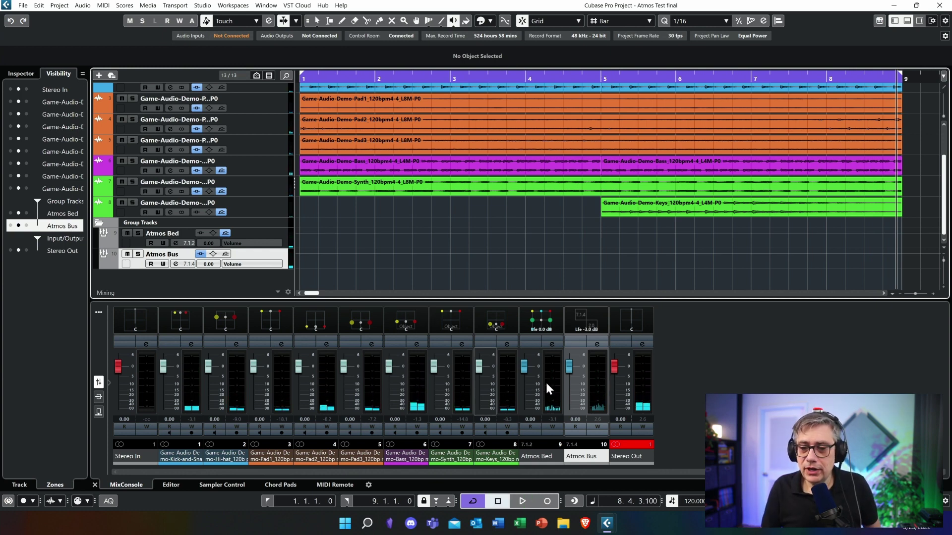
click(597, 345)
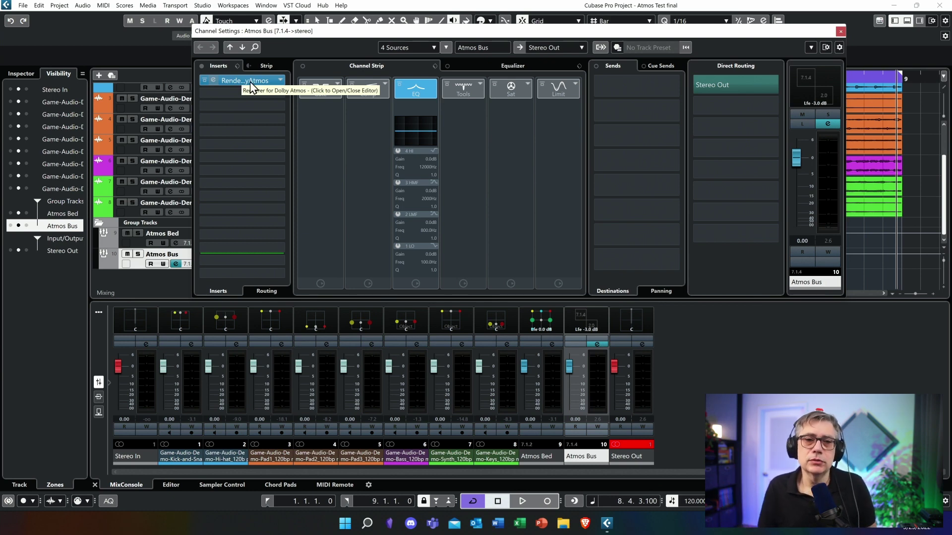
click(252, 82)
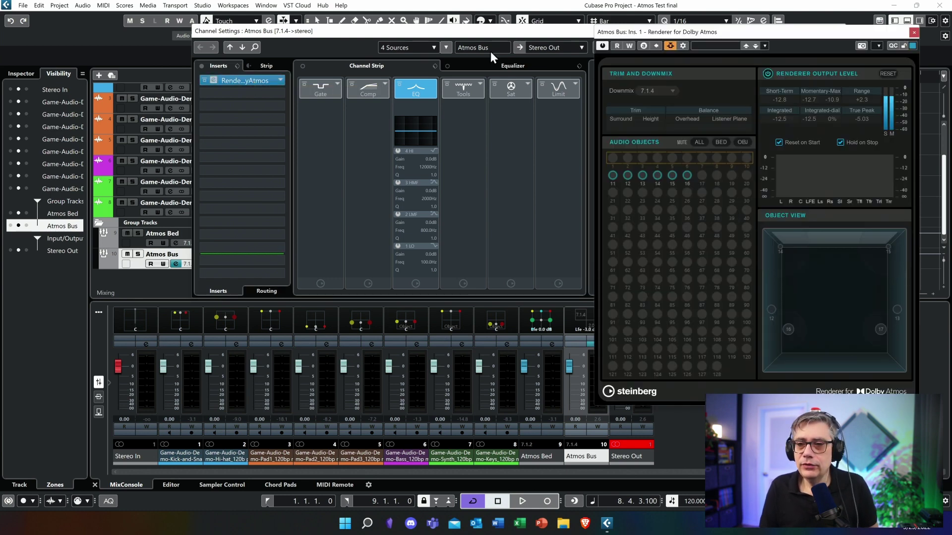
drag(786, 32, 665, 34)
click(841, 32)
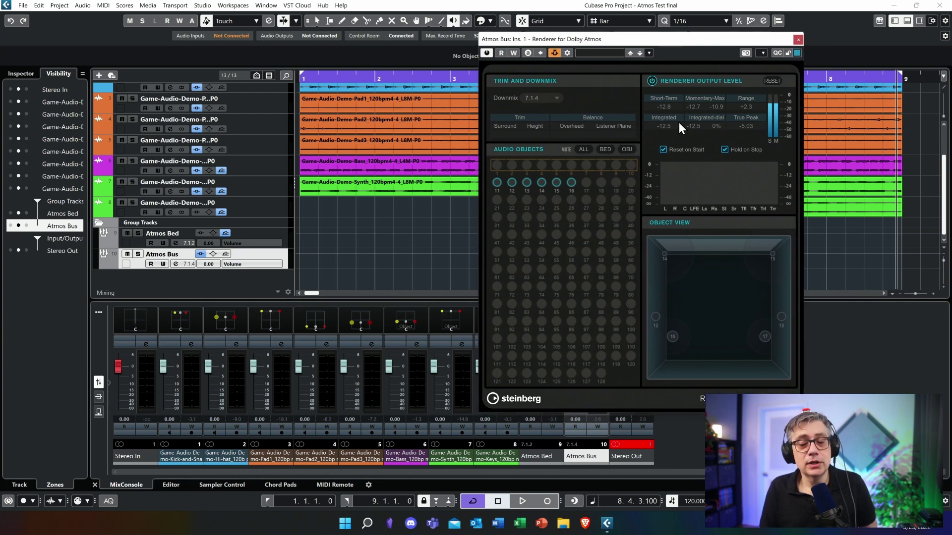
Step: Play a passage of the project and watch the renderer's level meters and object view
drag(644, 35, 674, 31)
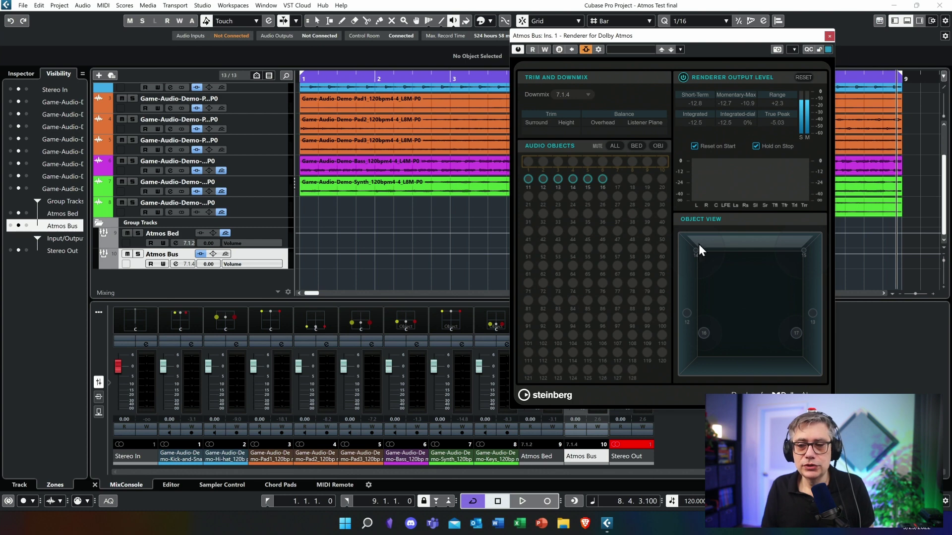
drag(674, 32, 425, 45)
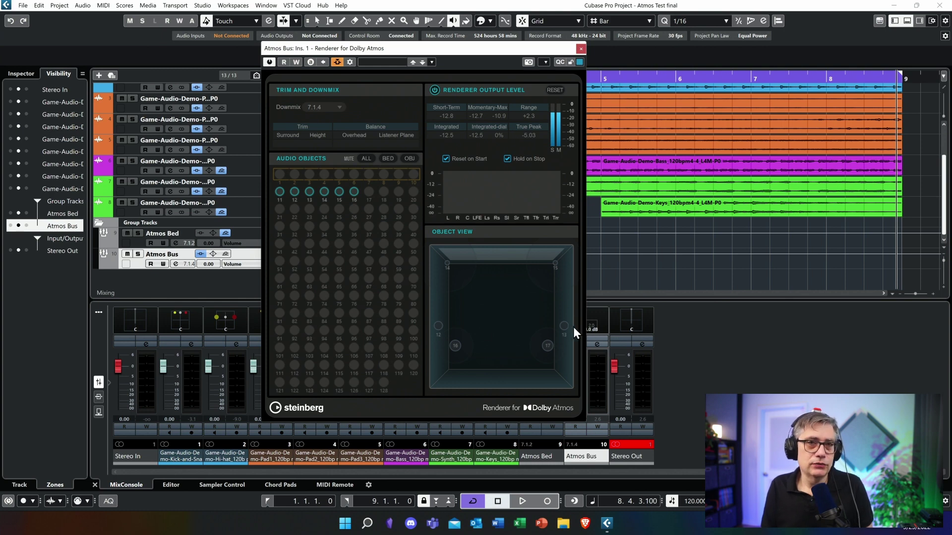
key(space)
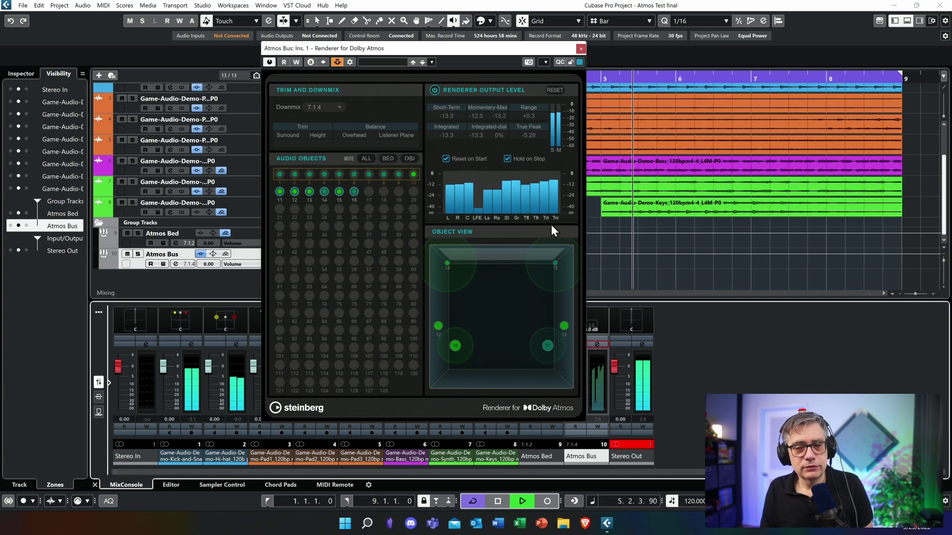
key(space)
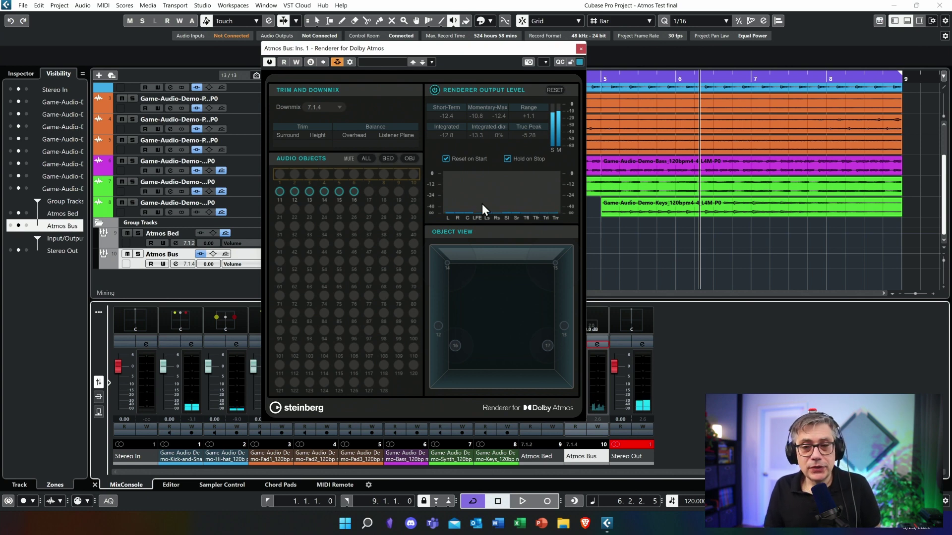
Step: Examine the downmix formats offered by the Dolby Atmos renderer without changing the current one
drag(456, 44, 592, 38)
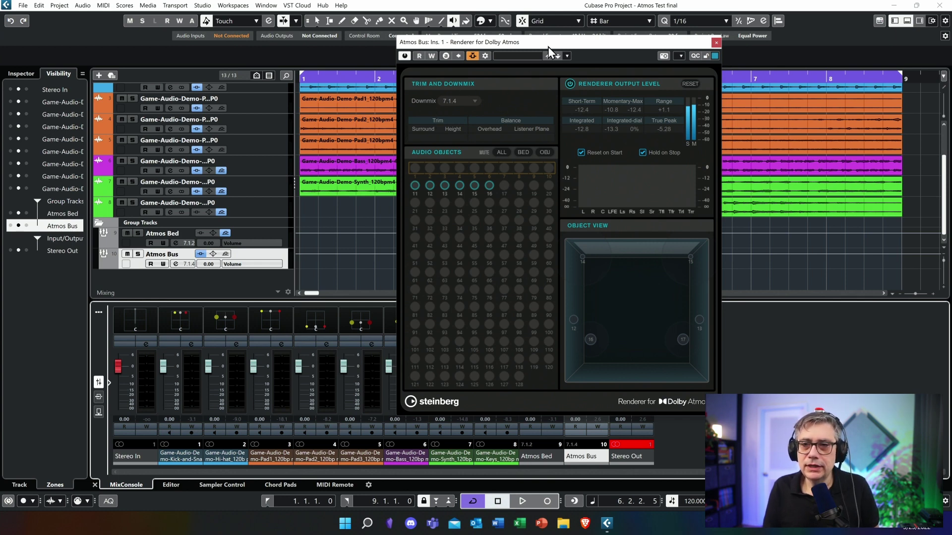
drag(548, 47, 619, 40)
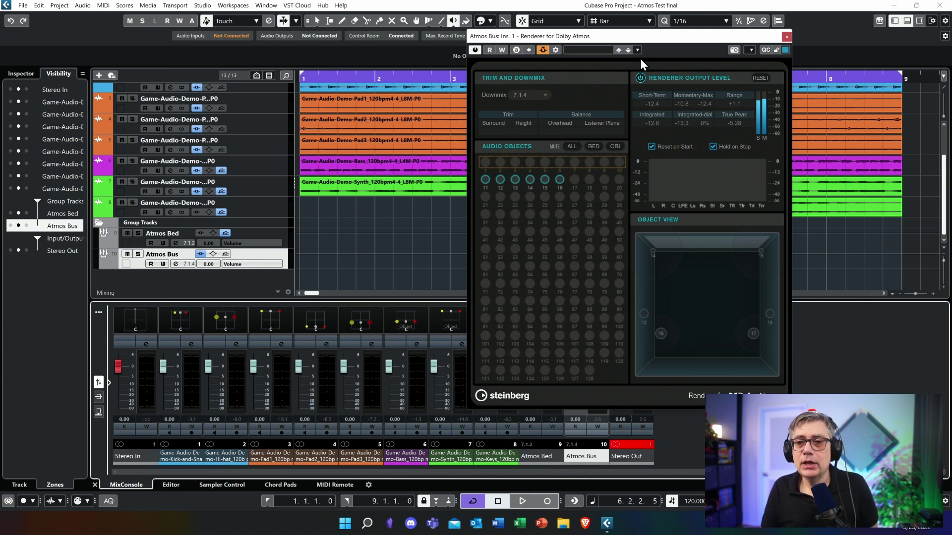
click(543, 93)
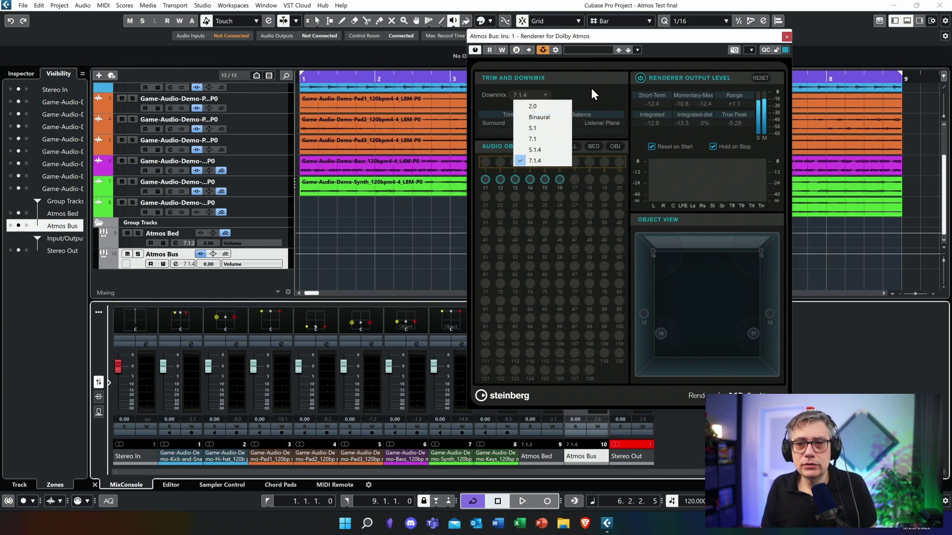
click(671, 40)
drag(399, 44, 340, 41)
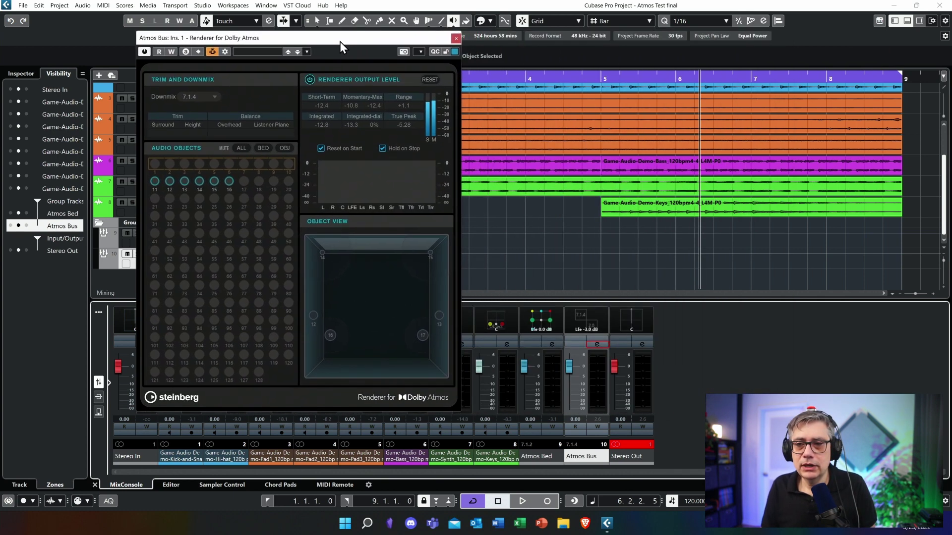
Step: Set the renderer's downmix to Binaural during playback and play the mix again to hear it
key(space)
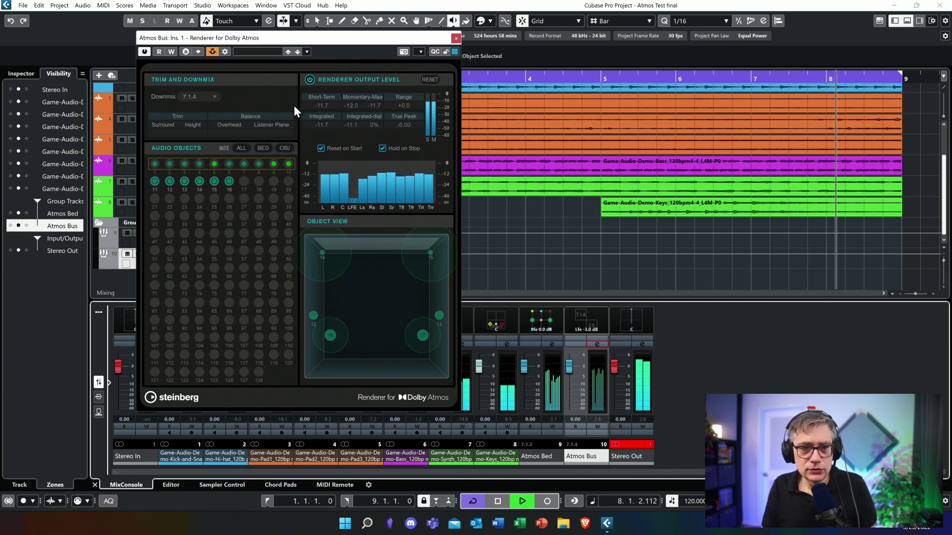
click(212, 99)
click(217, 123)
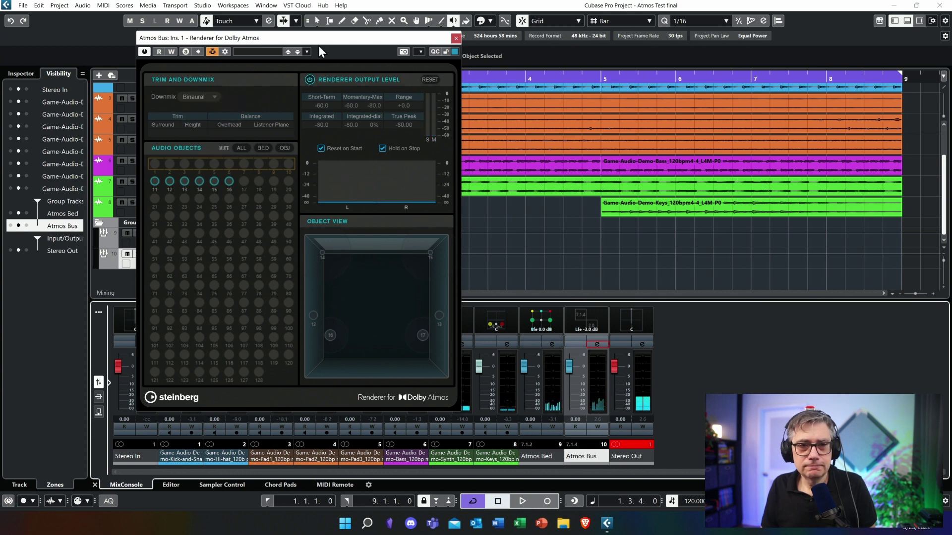
key(space)
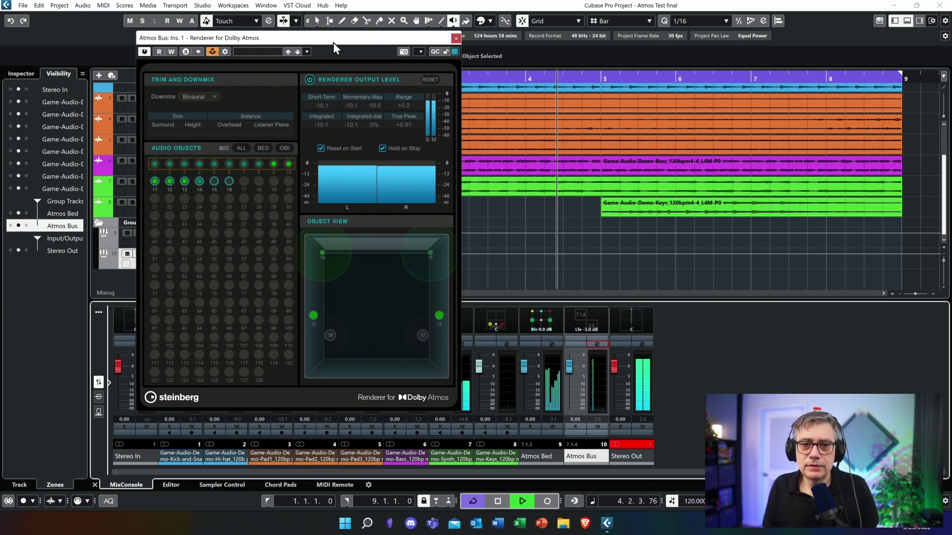
Step: Compare downmixes during playback by switching to 7.1.4 and back to Binaural, and stop playback
click(216, 97)
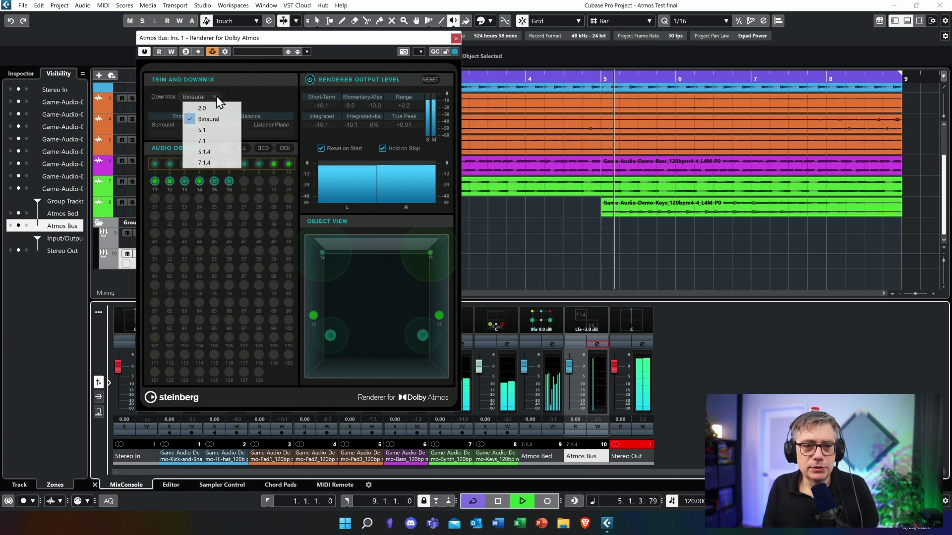
click(219, 163)
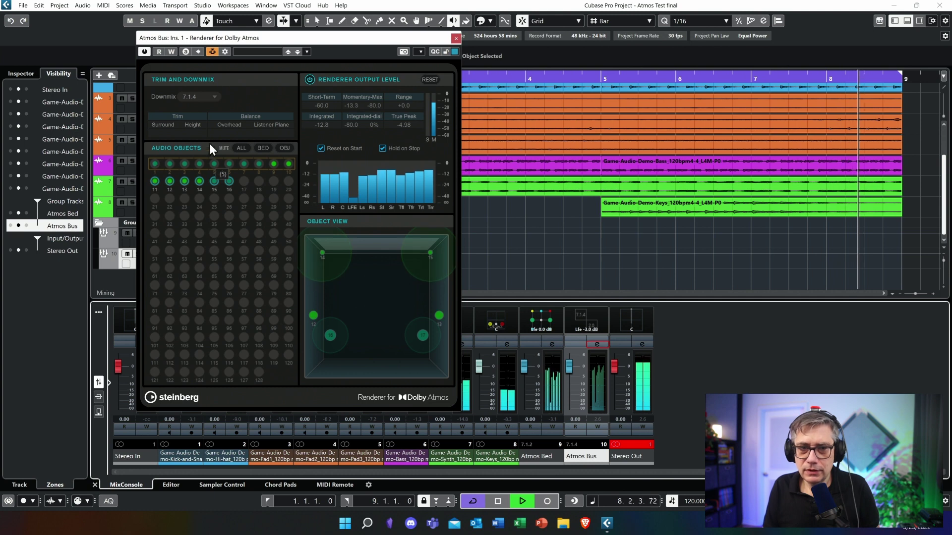
click(210, 99)
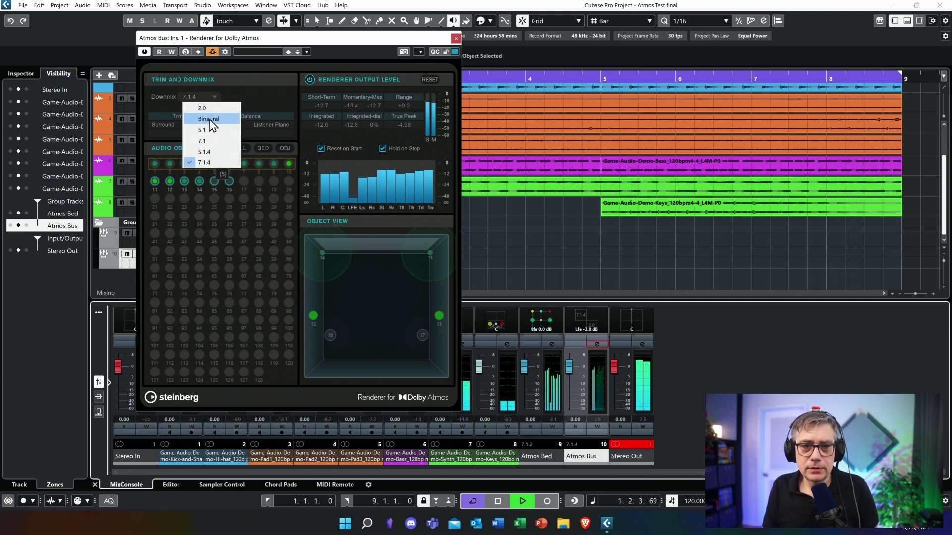
click(209, 121)
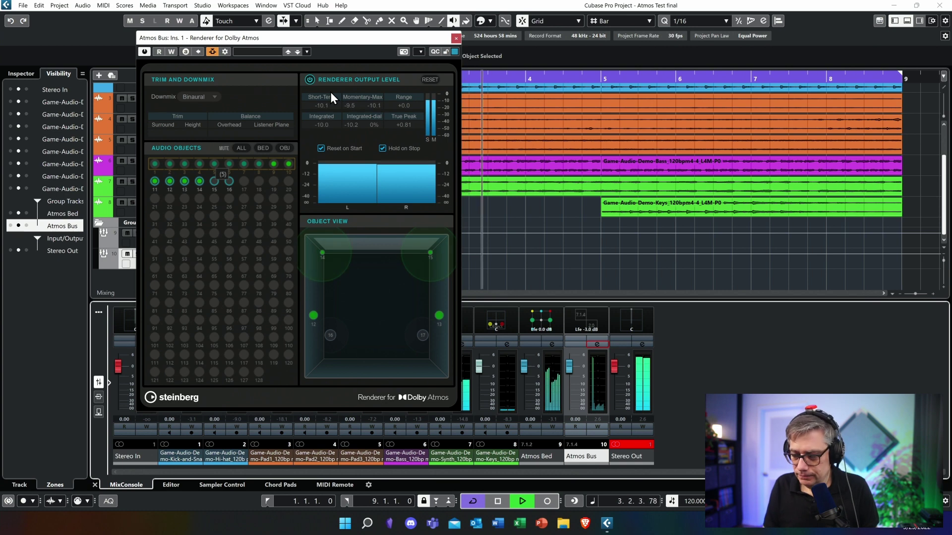
key(space)
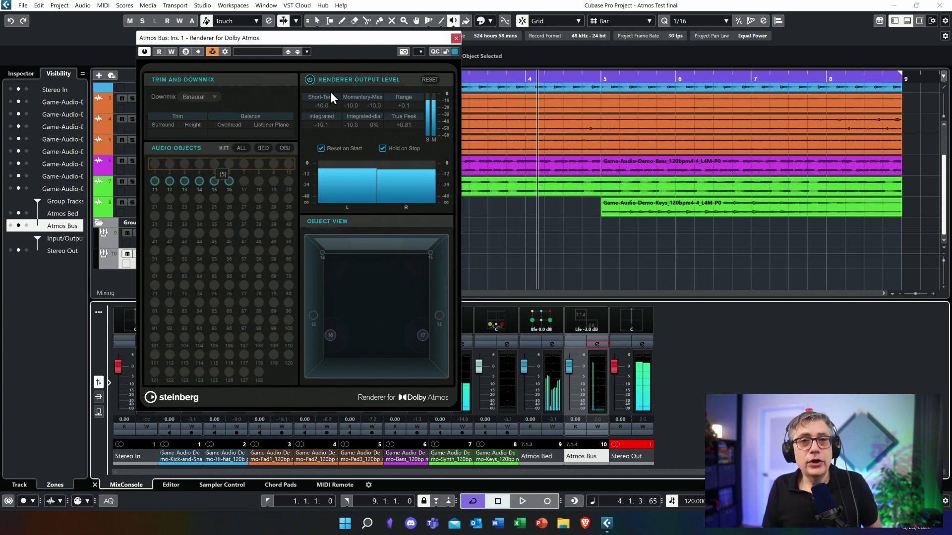
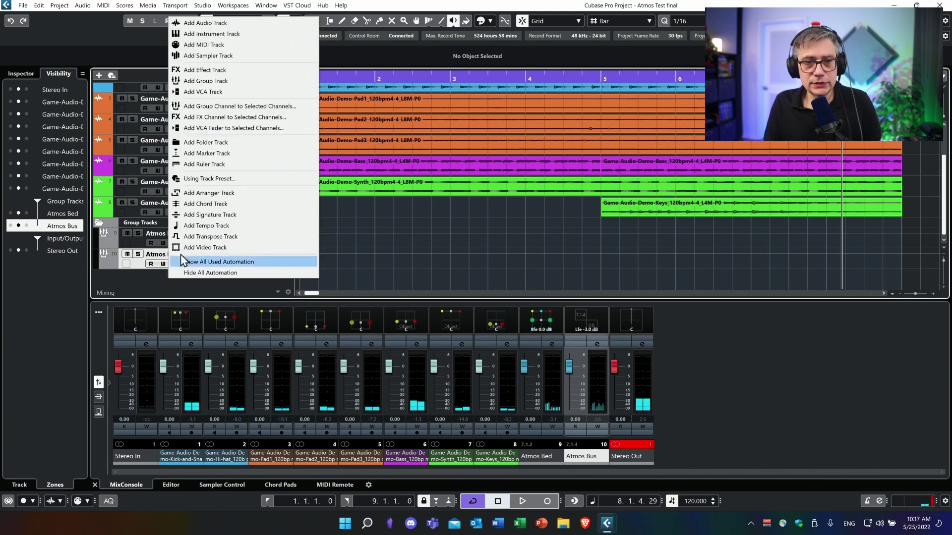
Step: Add a 3rd Order Ambisonics group track named Ambisonics, routed to Stereo Out
click(196, 79)
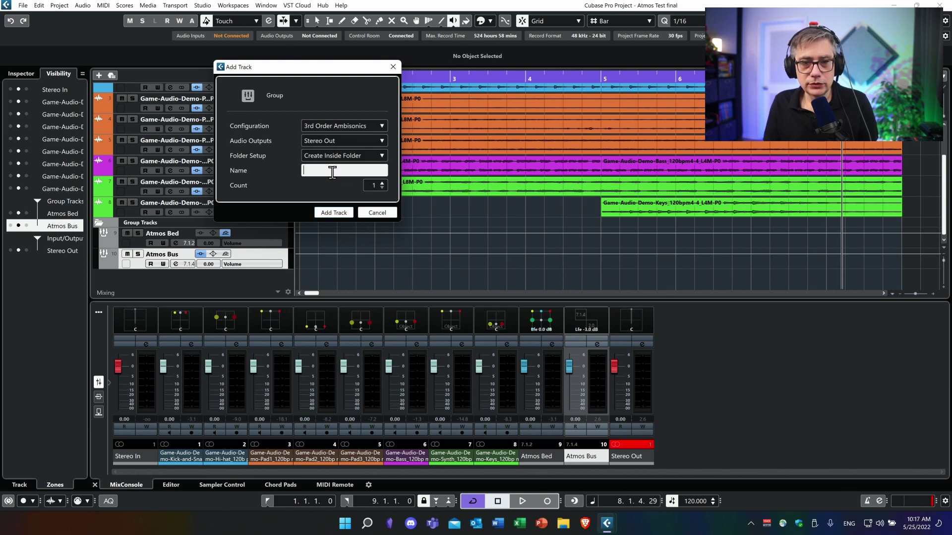
text(Amb)
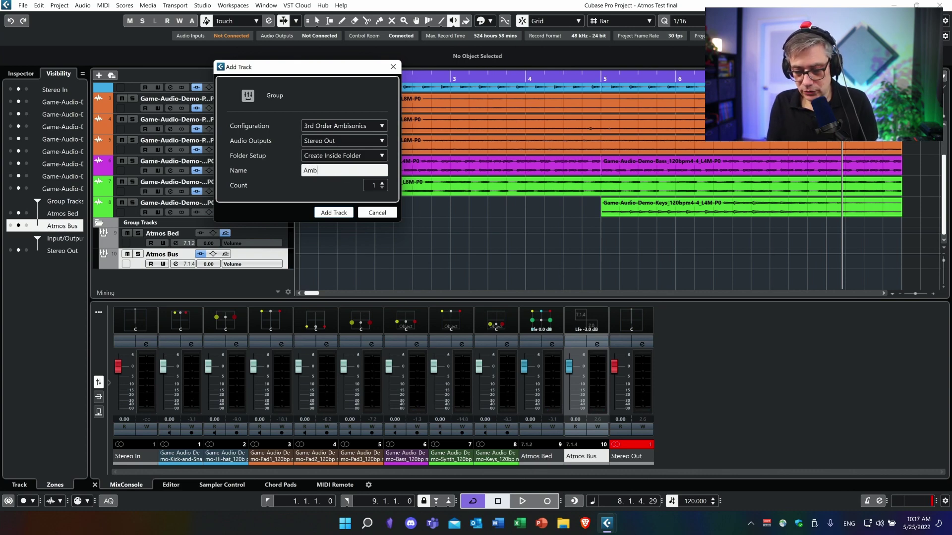
text(isonics)
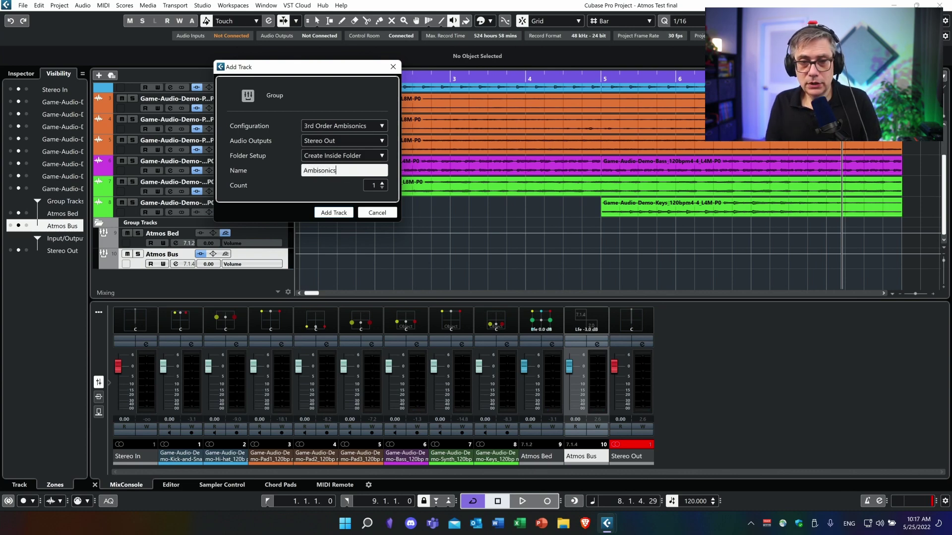
click(337, 213)
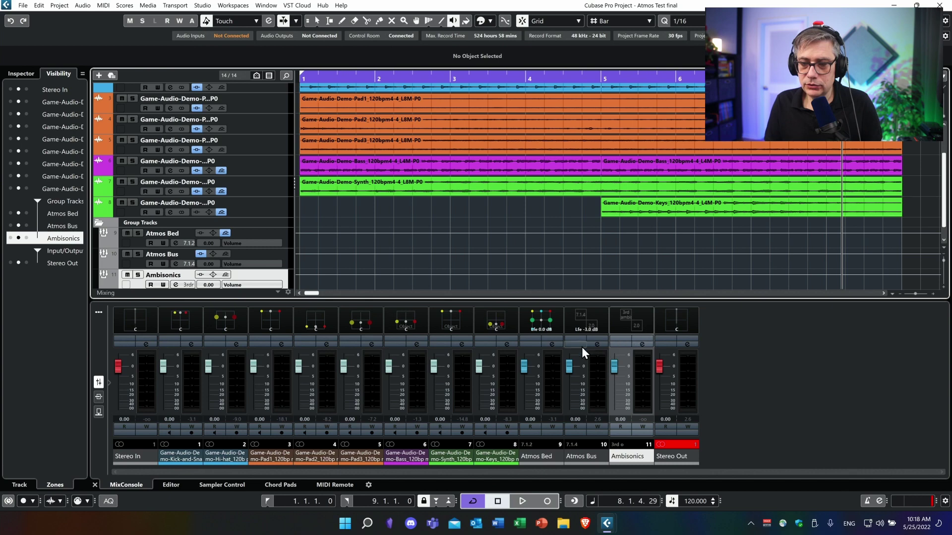
Step: Route the Atmos Bus output to the Ambisonics group and play the mix
click(600, 344)
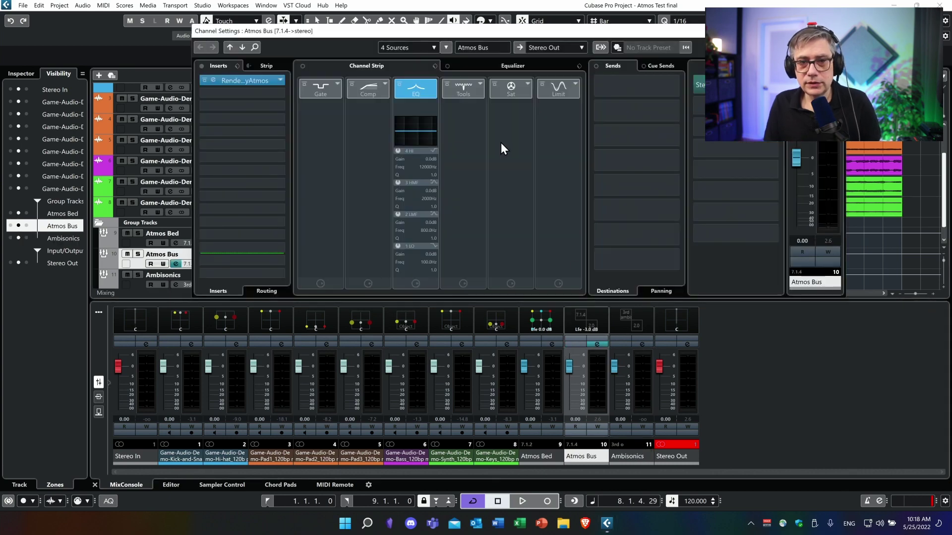
click(581, 47)
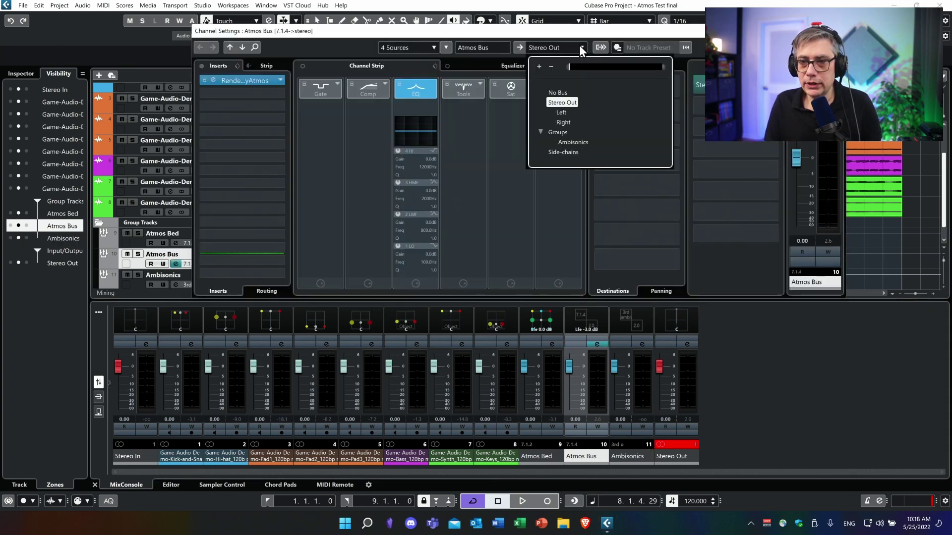
click(581, 142)
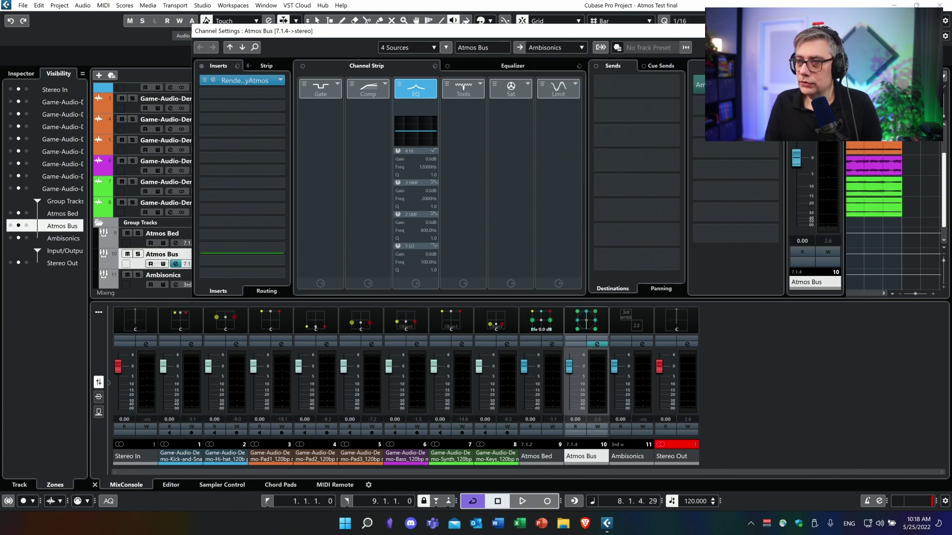
click(840, 30)
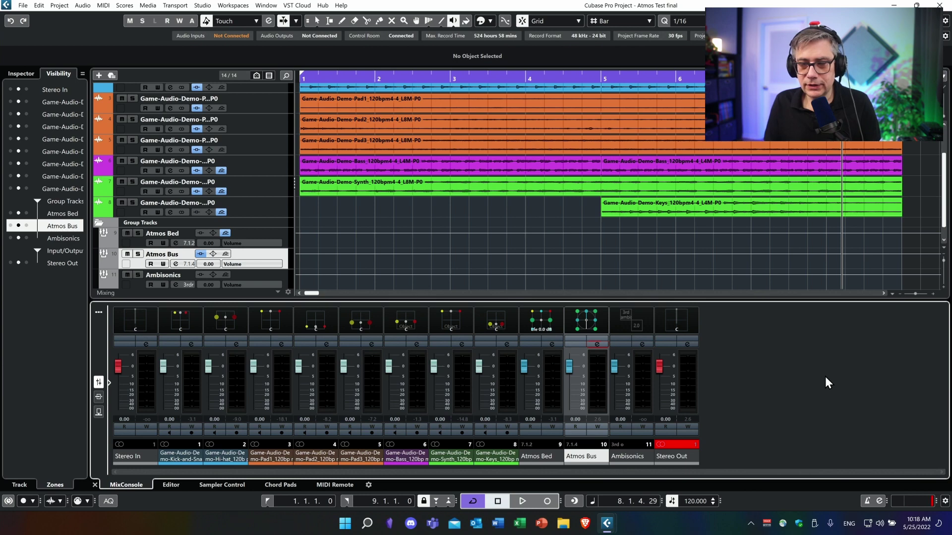
key(space)
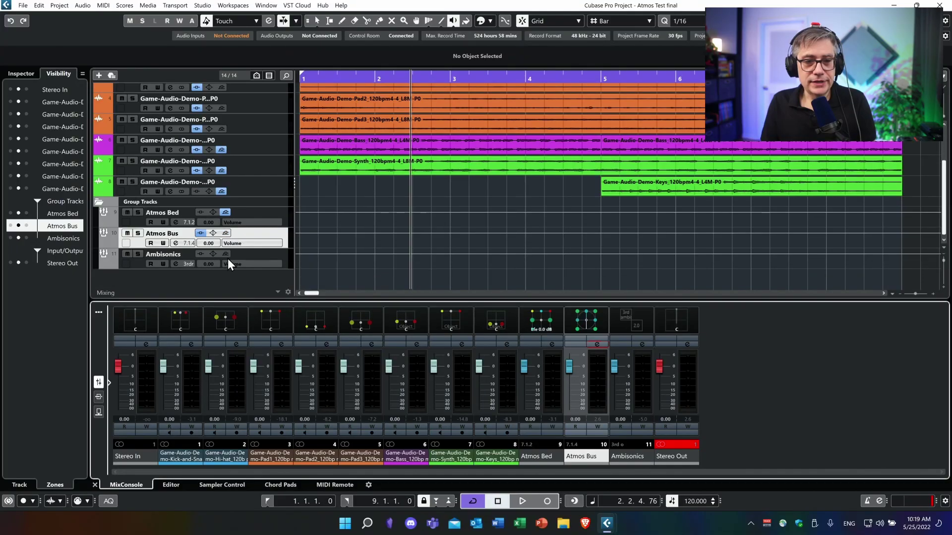
Step: Add a 7.1.4 group track named Binaural, routed to Stereo Out
right_click(194, 282)
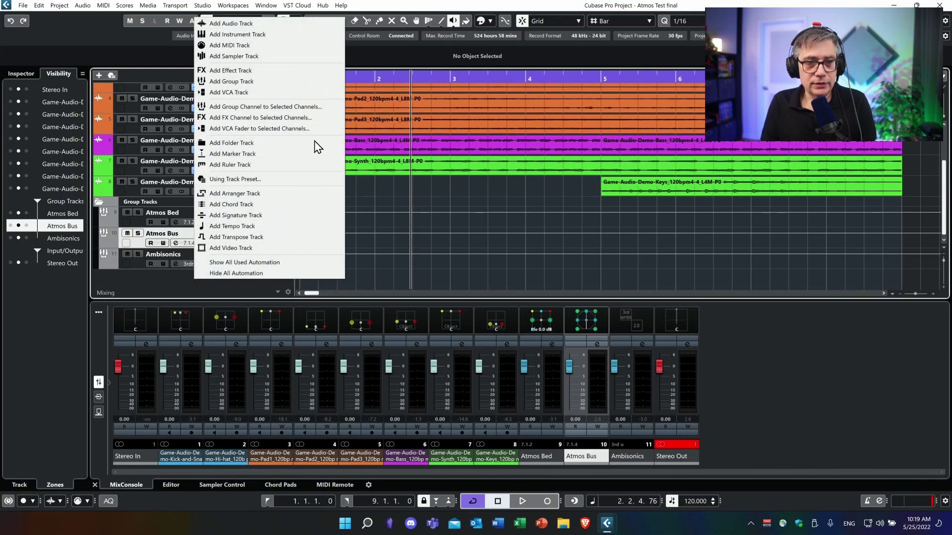
click(263, 81)
click(380, 125)
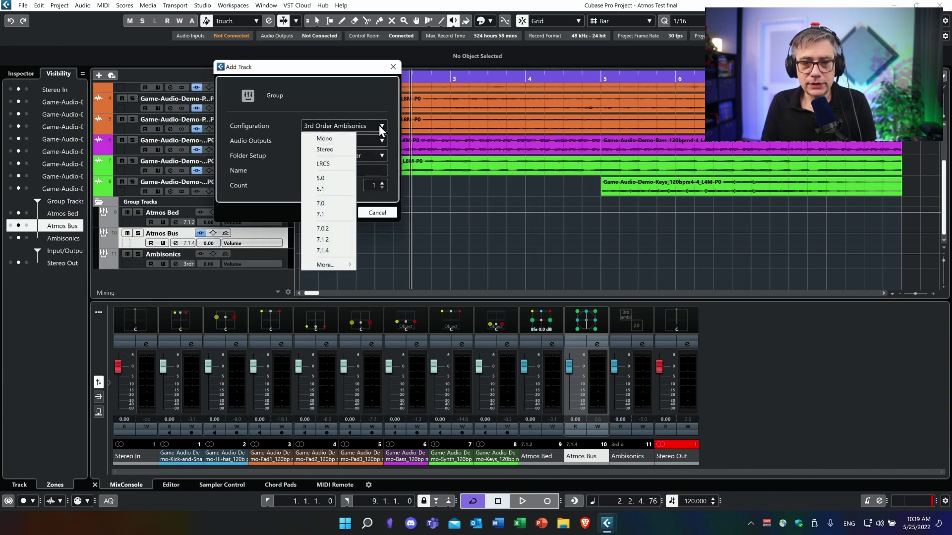
click(327, 251)
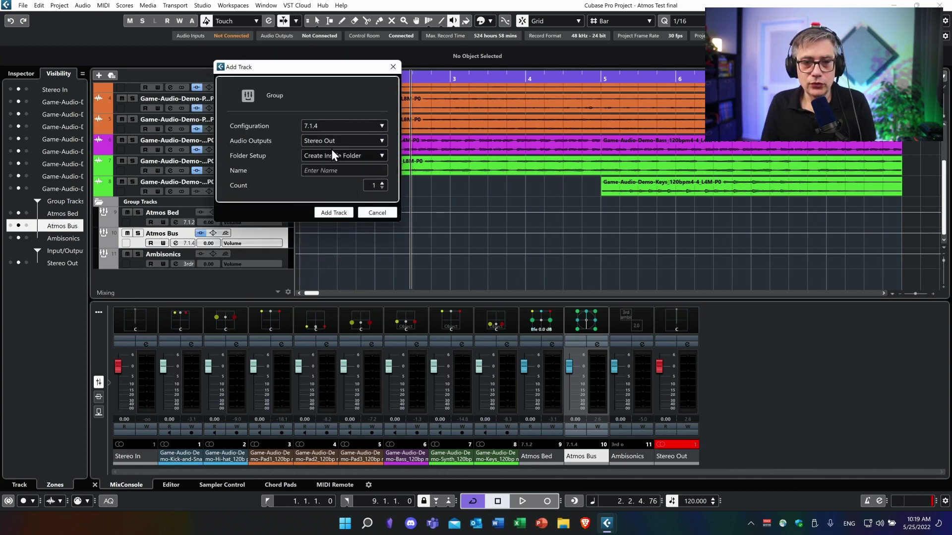
click(317, 170)
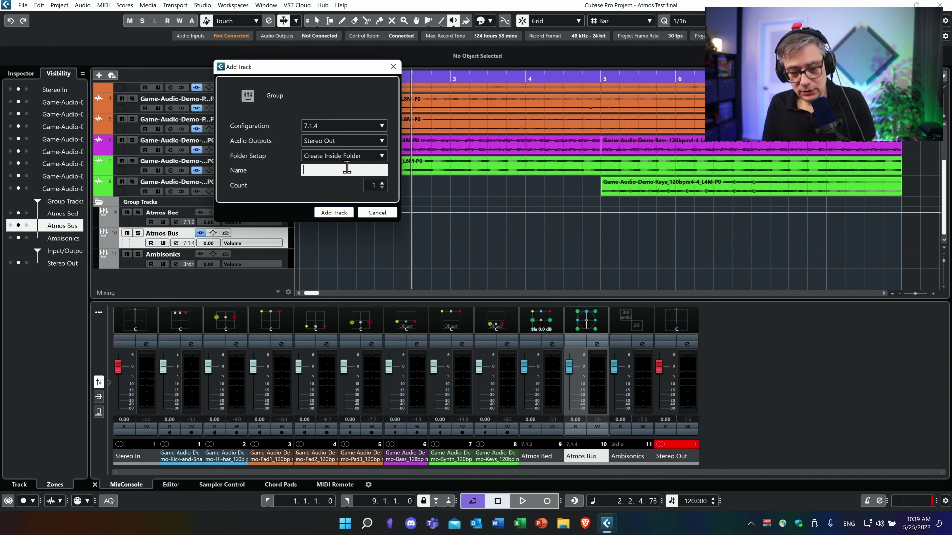
text(Binu)
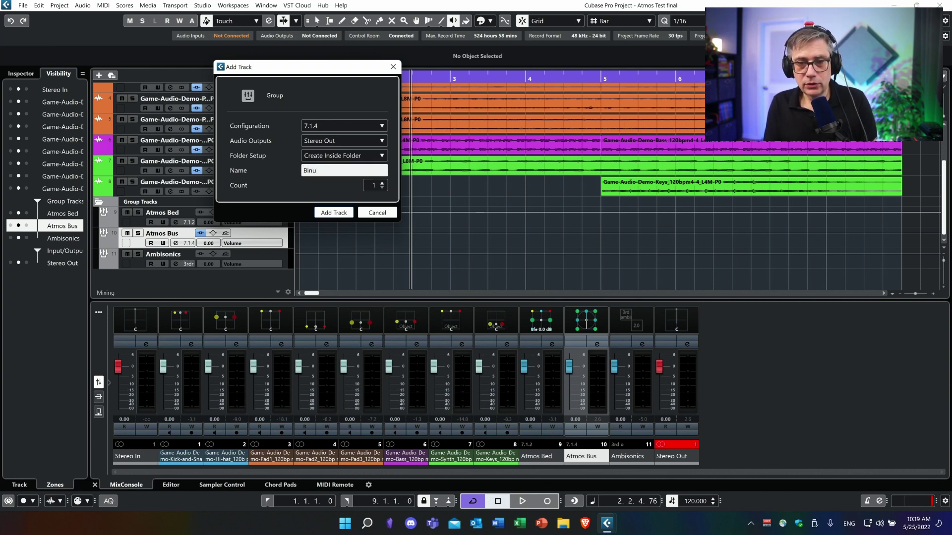
key(BackSpace)
text(a)
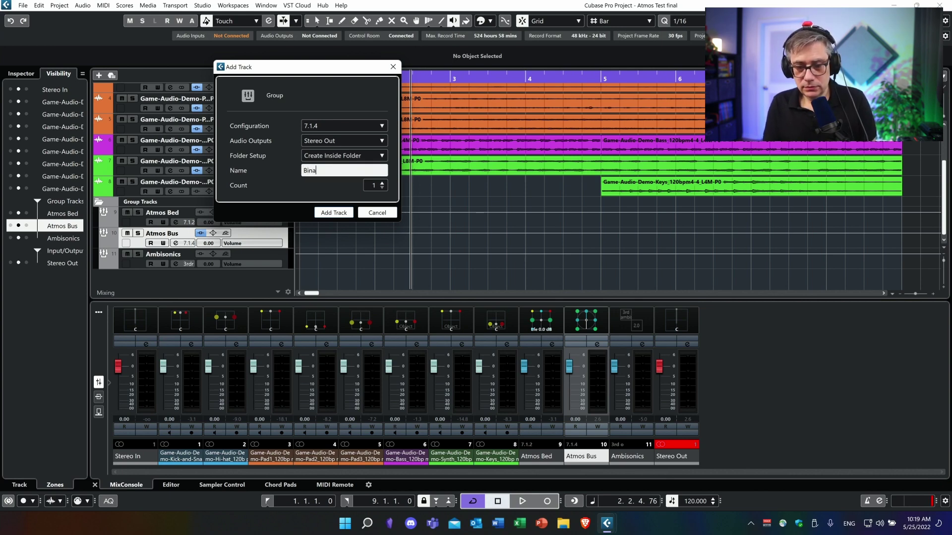
text(ural)
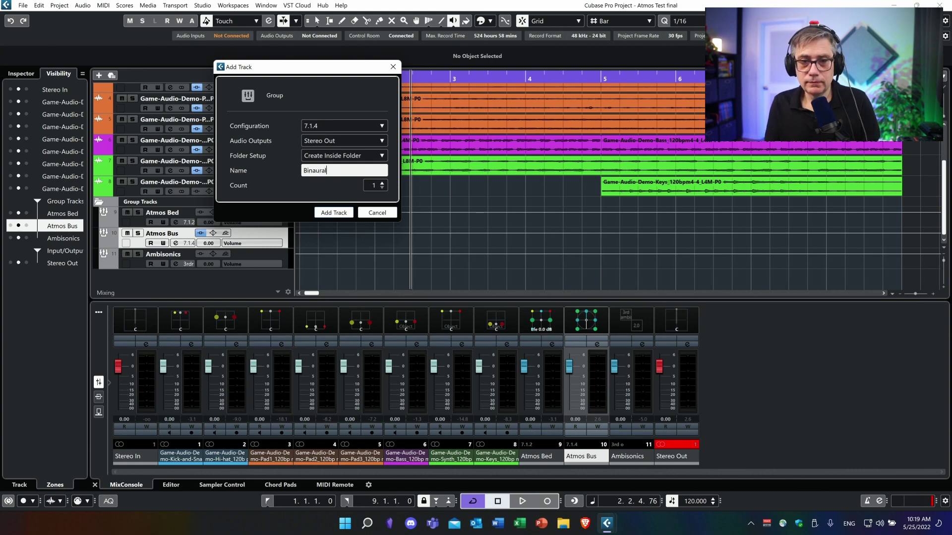
click(336, 213)
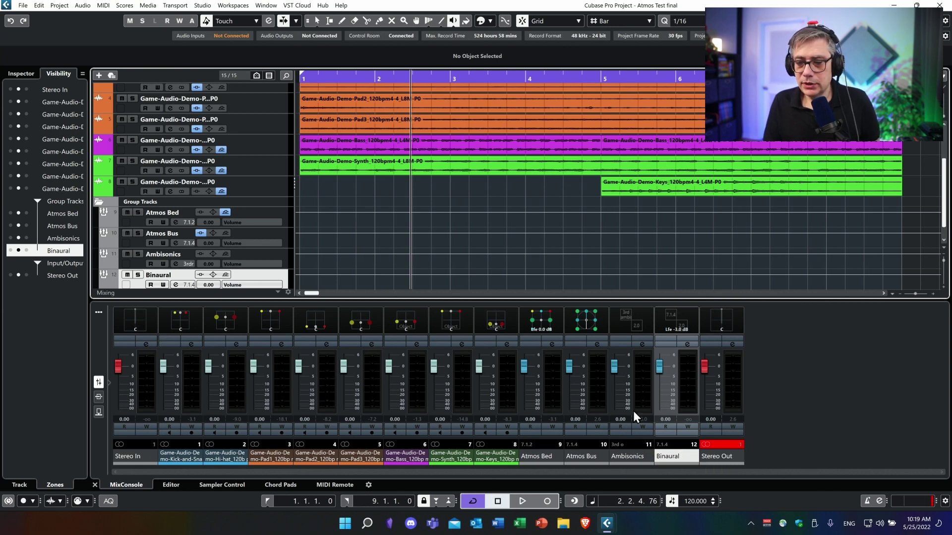
Step: Route the Ambisonics group's output to the Binaural group
click(643, 344)
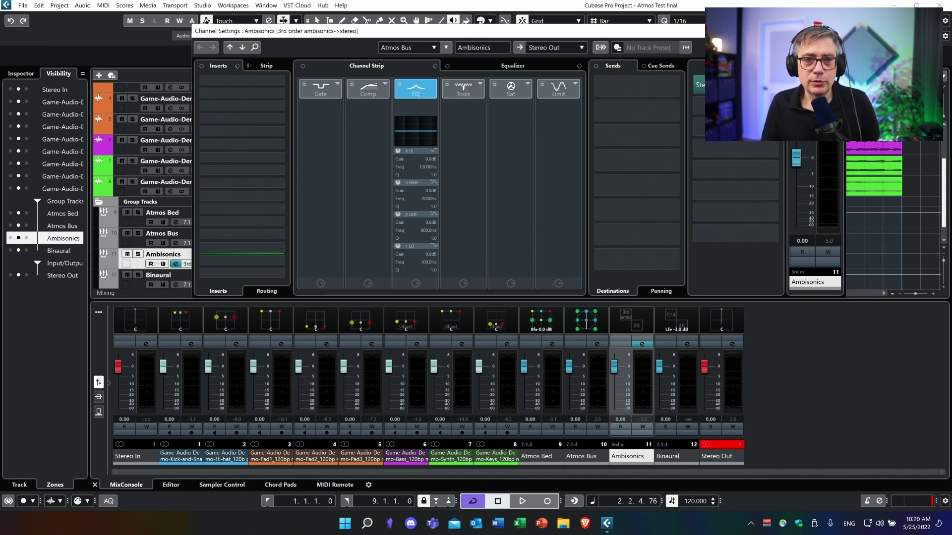
click(581, 47)
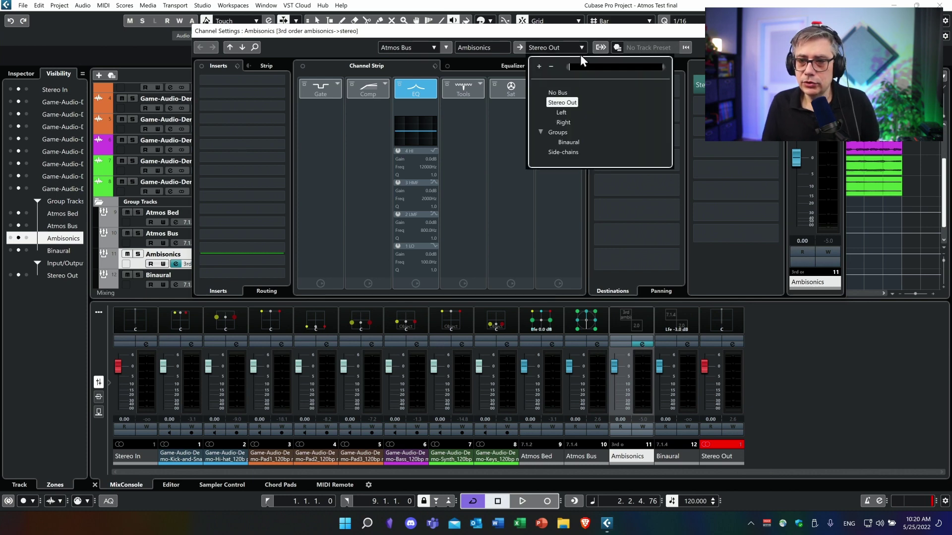
click(575, 143)
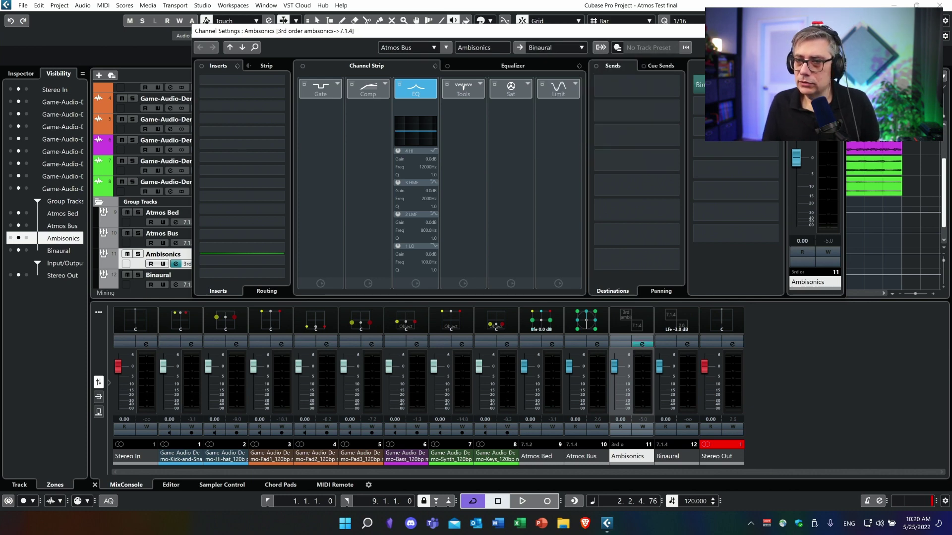
click(641, 344)
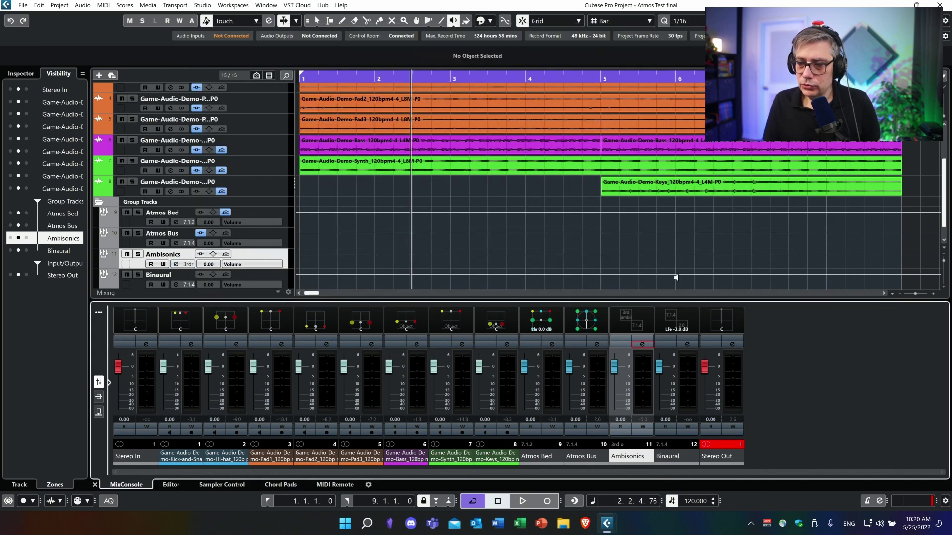
Step: Change the Ambisonics channel's panner from VST AmbiDecoder to Standard Panner
right_click(630, 318)
mouse_move(689, 340)
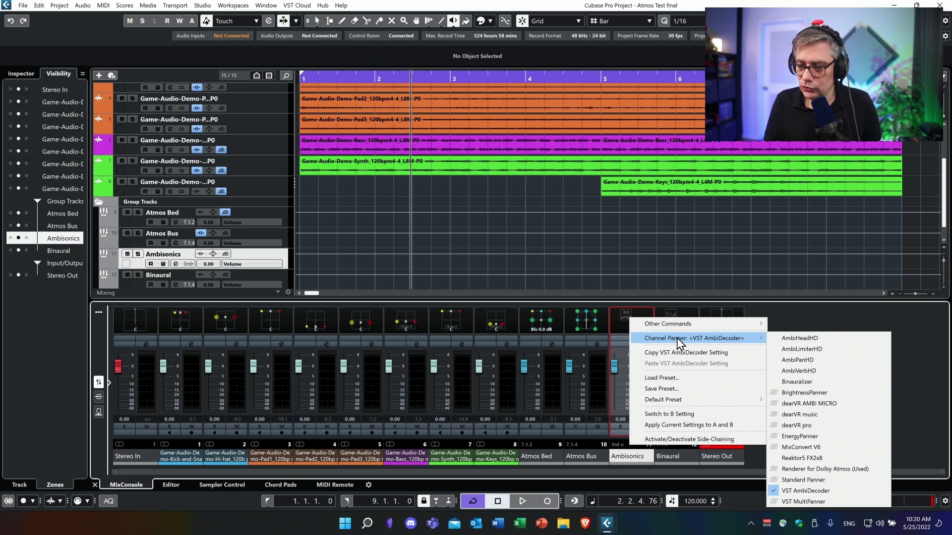
click(811, 480)
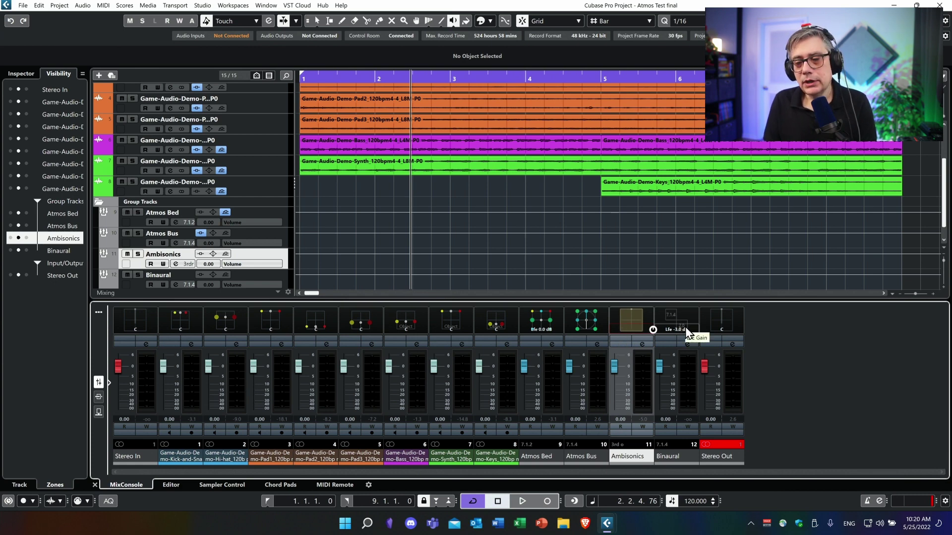
Step: Insert the IEM SimpleDecoder_x64 plug-in in the Ambisonics channel's first insert slot
click(644, 346)
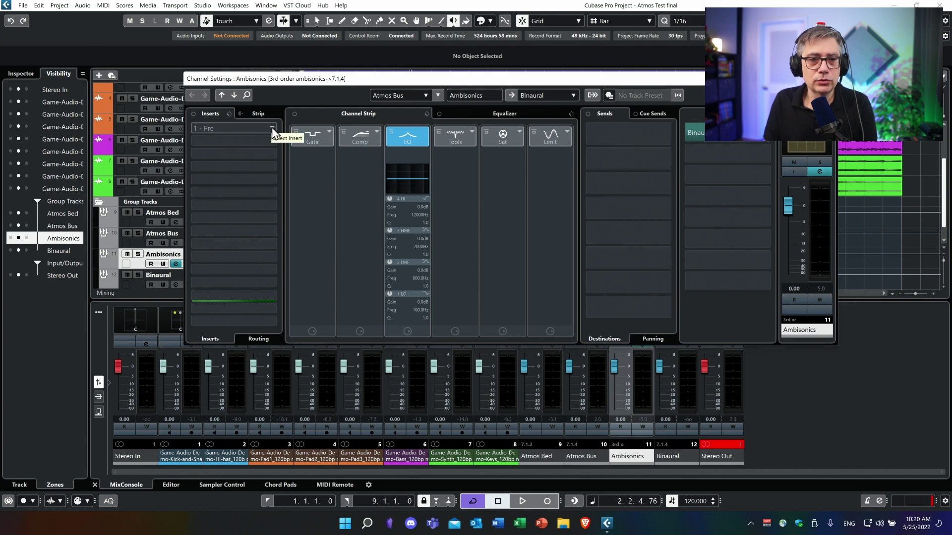
click(271, 127)
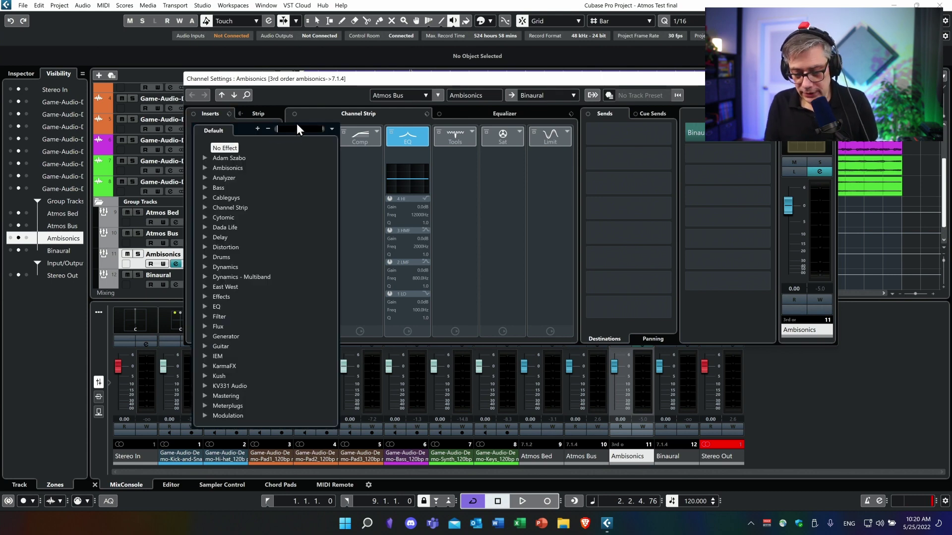
text(iem)
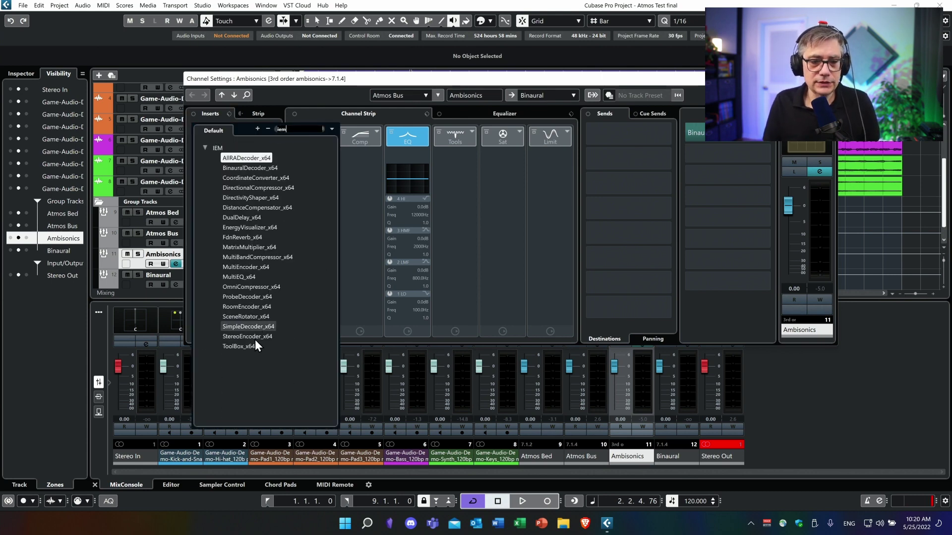
click(251, 329)
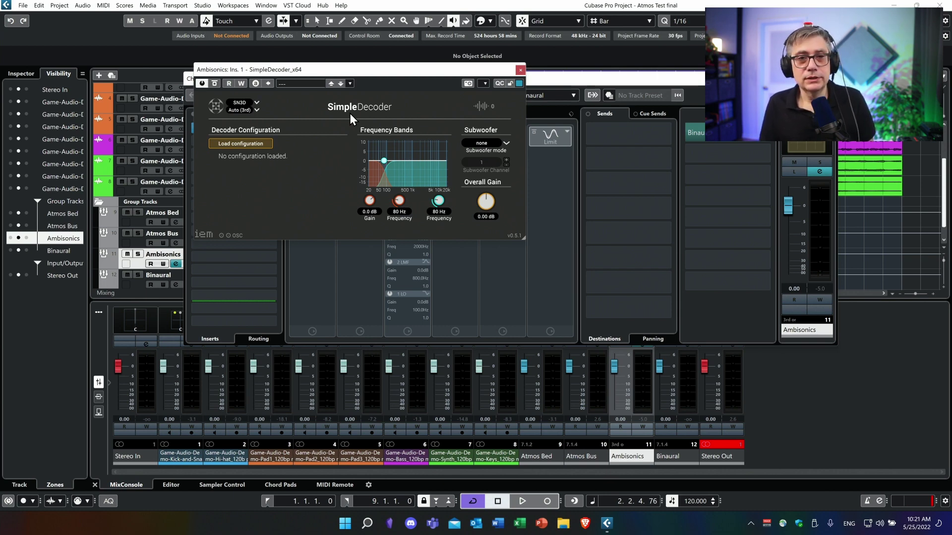
drag(383, 71, 399, 106)
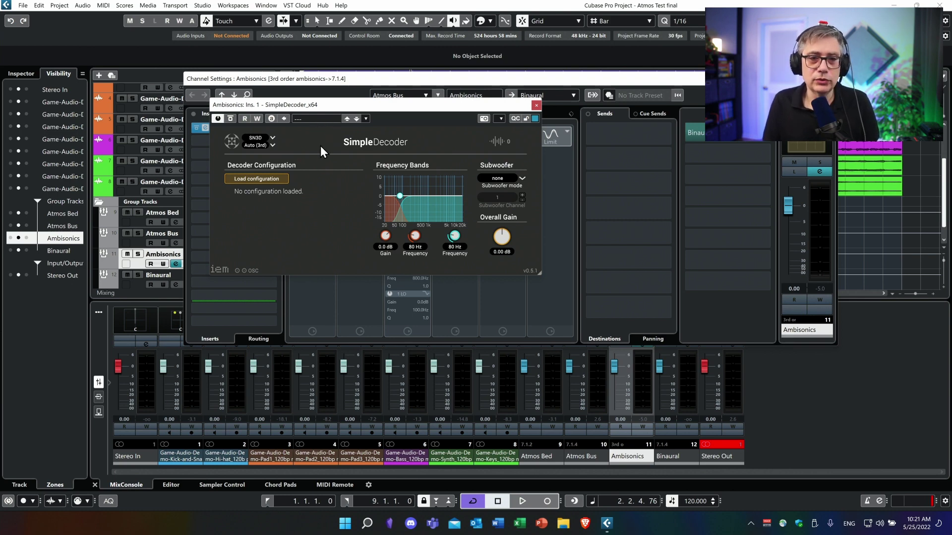
Step: Load the 7.1.4 preset in SimpleDecoder, set its weights to maxE, and play the mix
click(323, 118)
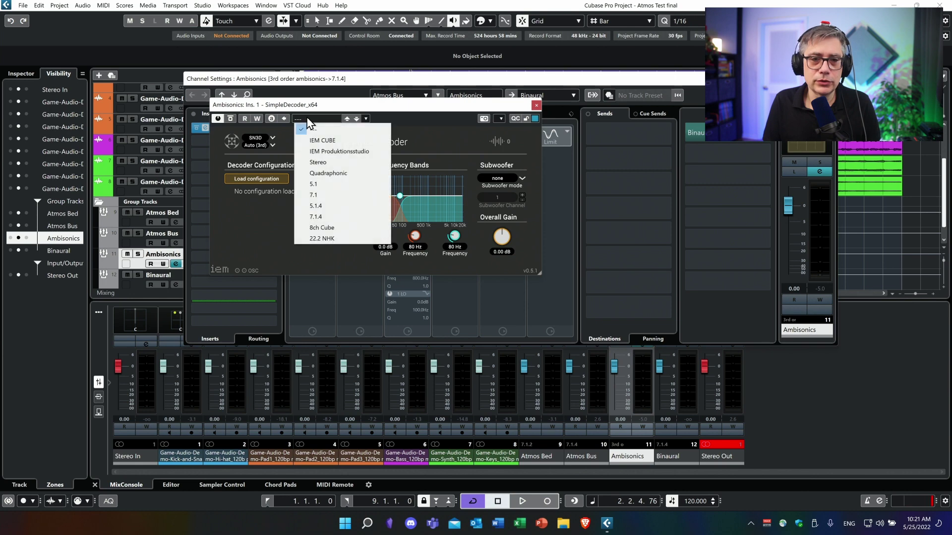
click(316, 218)
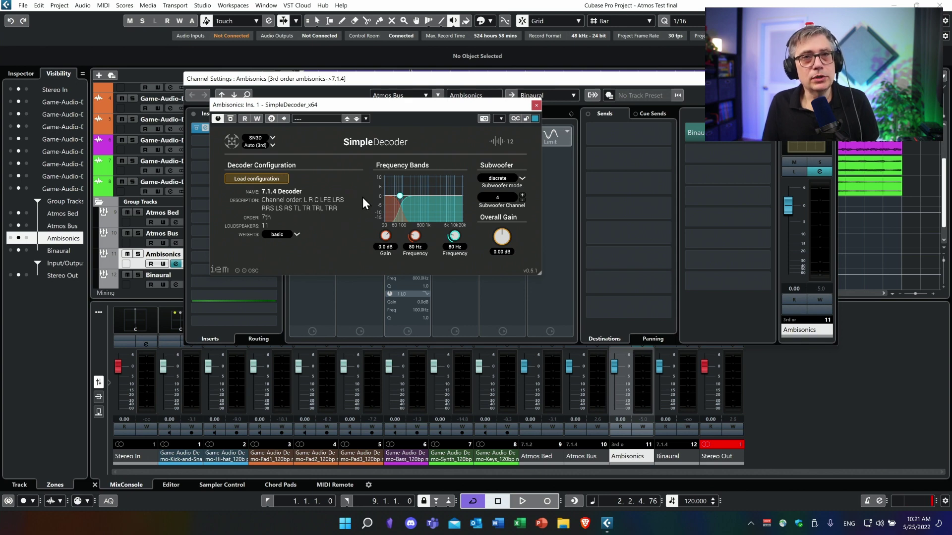
click(295, 234)
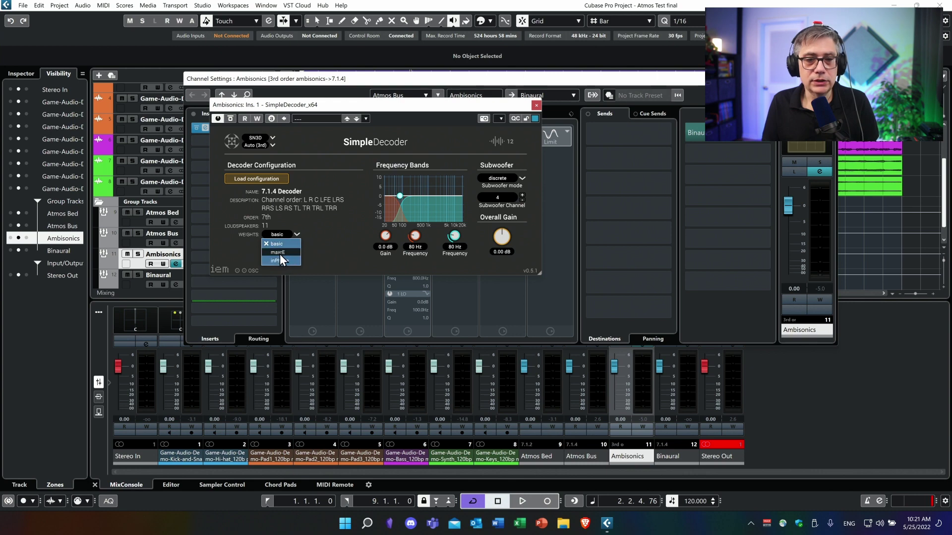
click(279, 252)
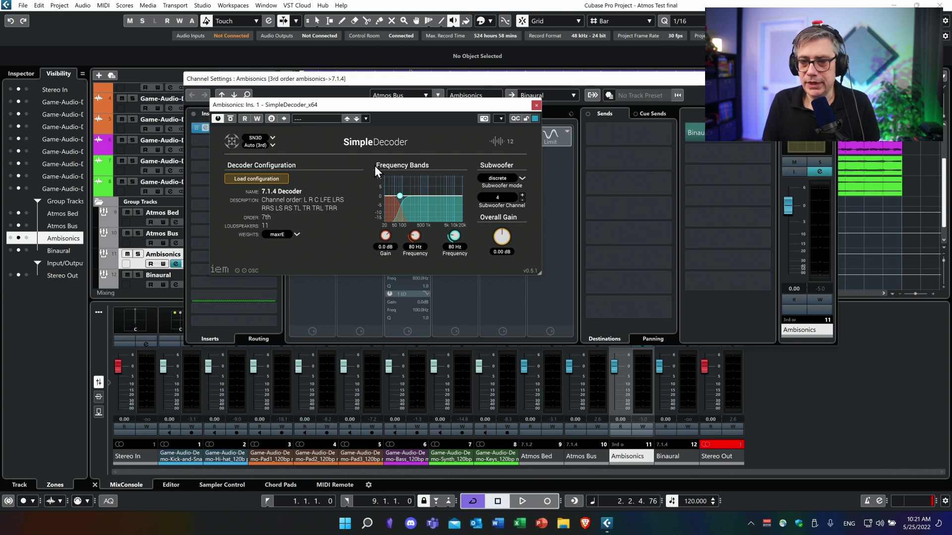
click(535, 105)
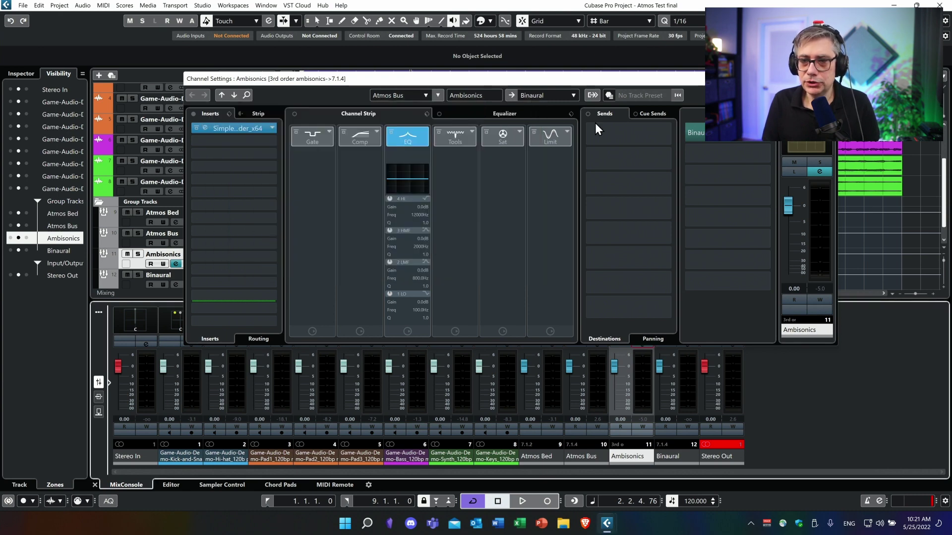
key(space)
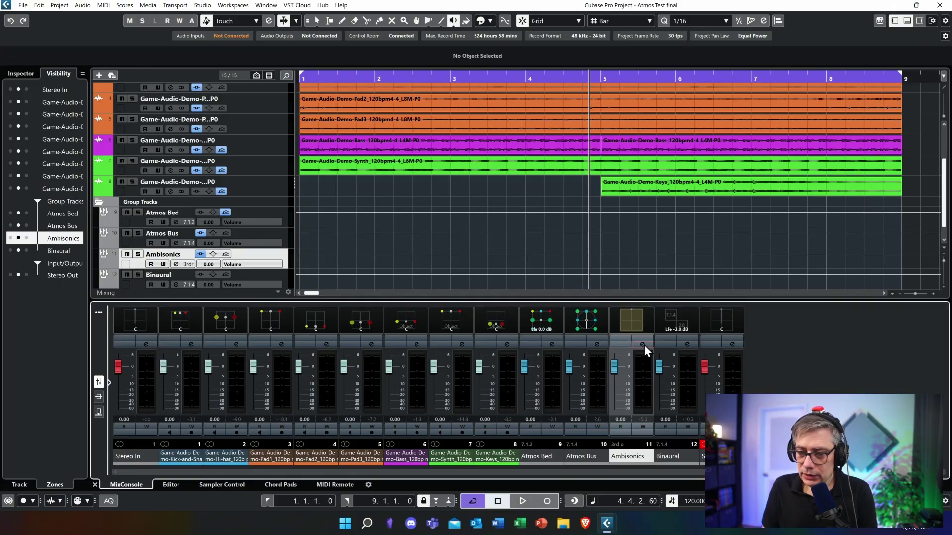
Step: Move SimpleDecoder to the Ambisonics channel's second insert slot and insert IEM SceneRotator_x64 in the first slot
click(642, 344)
drag(530, 76, 493, 108)
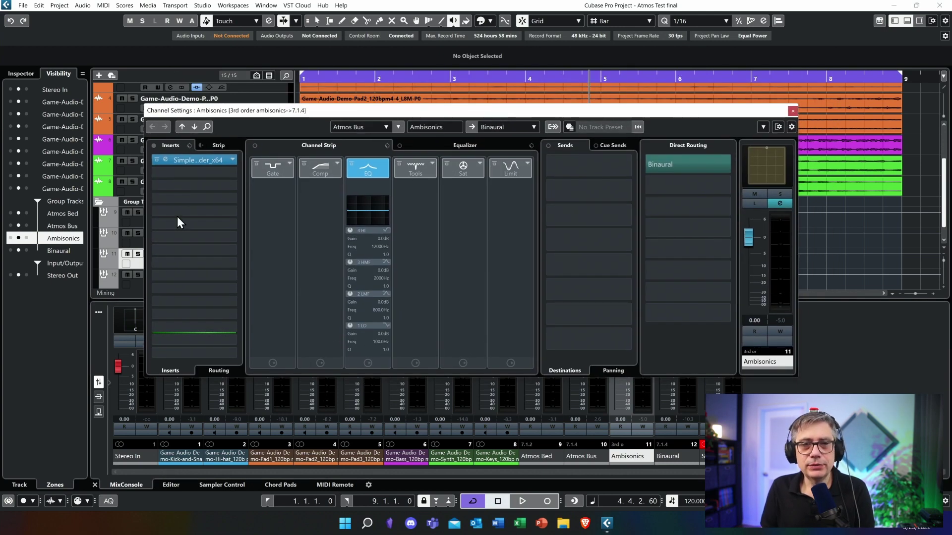
drag(189, 159, 188, 173)
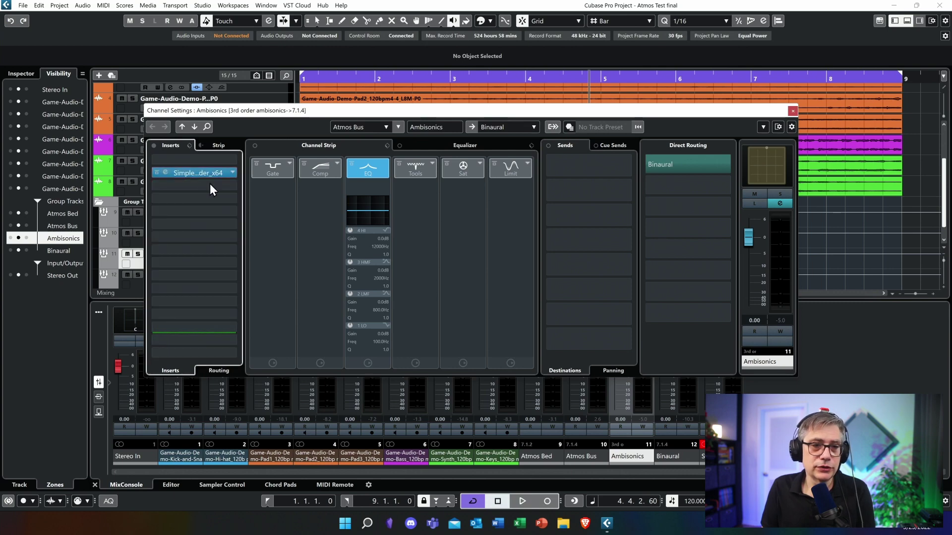
click(232, 160)
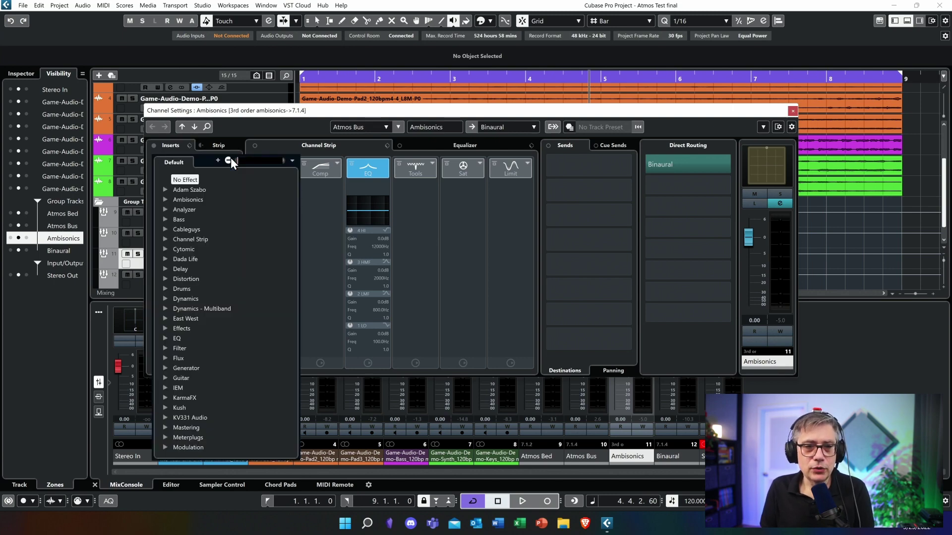
text(iem)
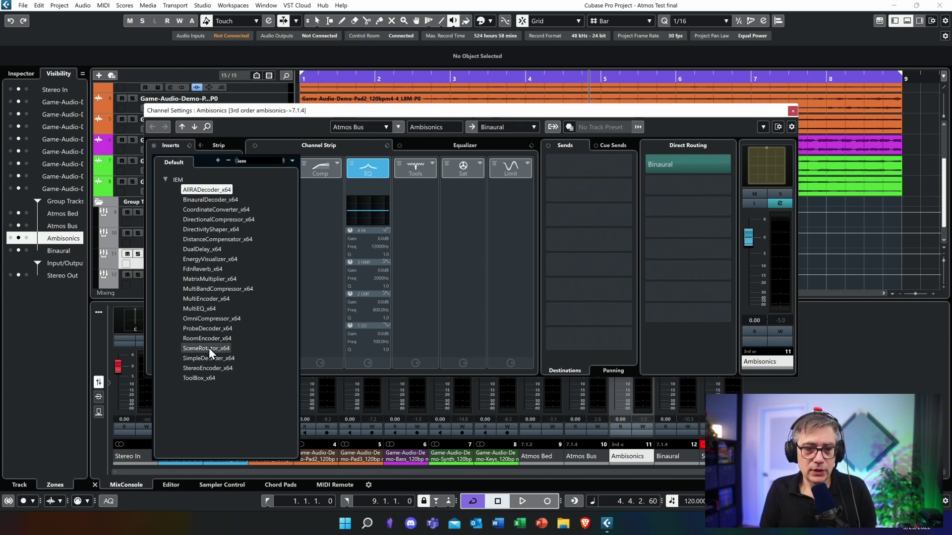
click(209, 349)
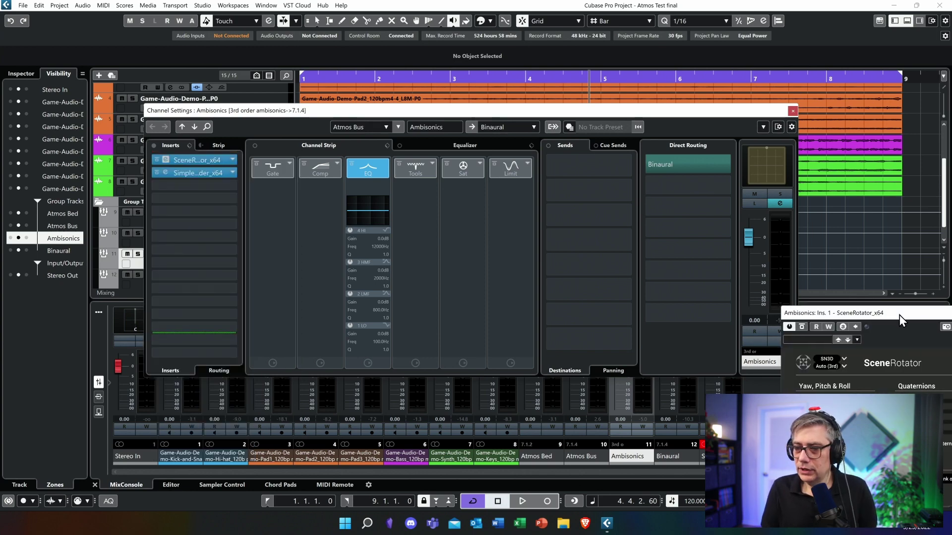
drag(899, 314, 394, 137)
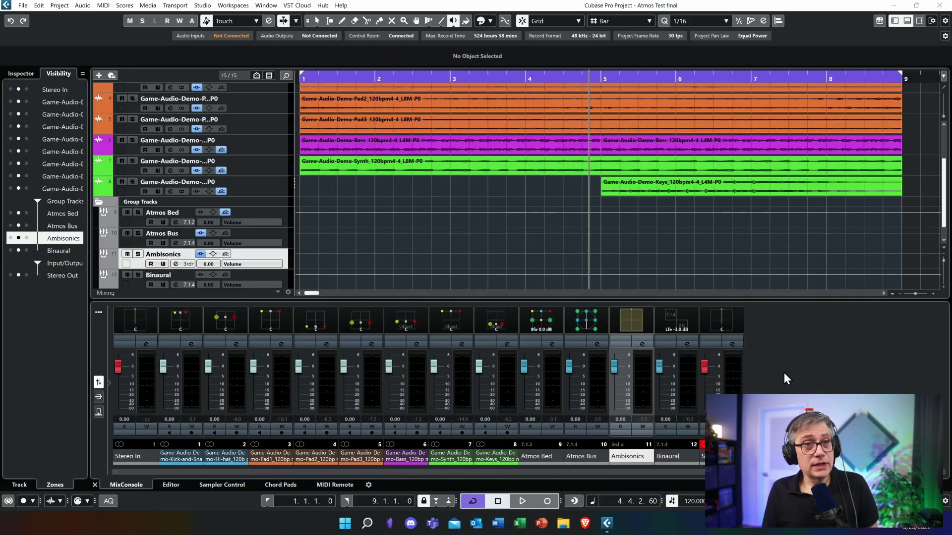
Step: Switch to Head Tracker OSC Bridge and connect the head tracker through serial port COM4
click(344, 524)
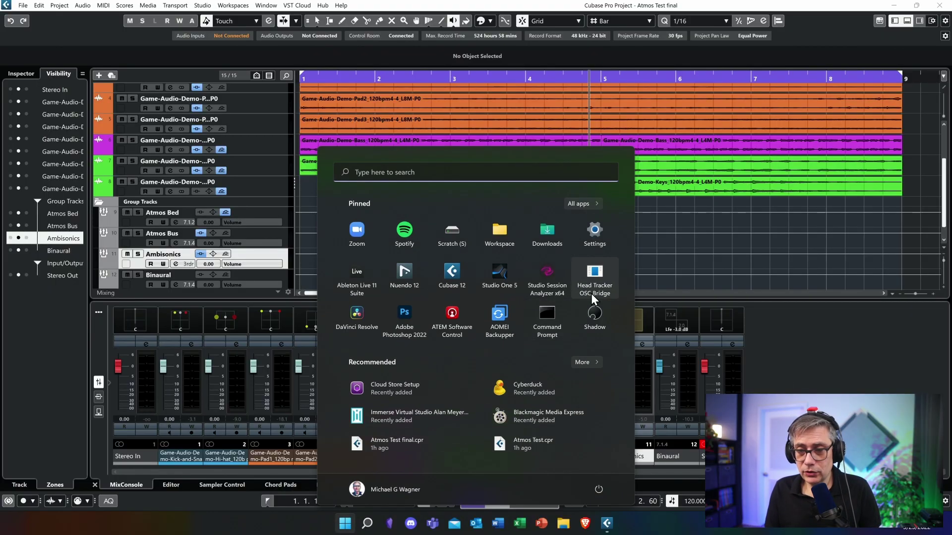
click(595, 274)
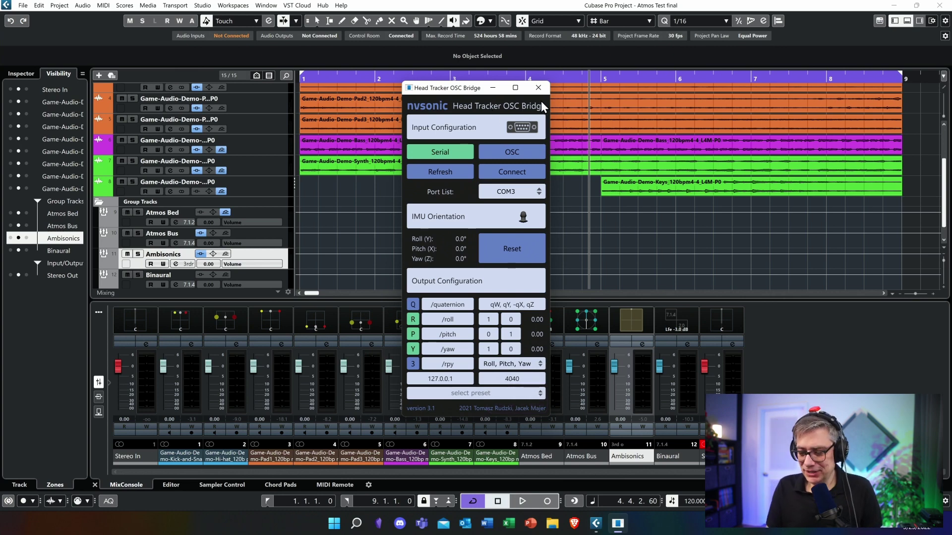
drag(456, 85, 291, 77)
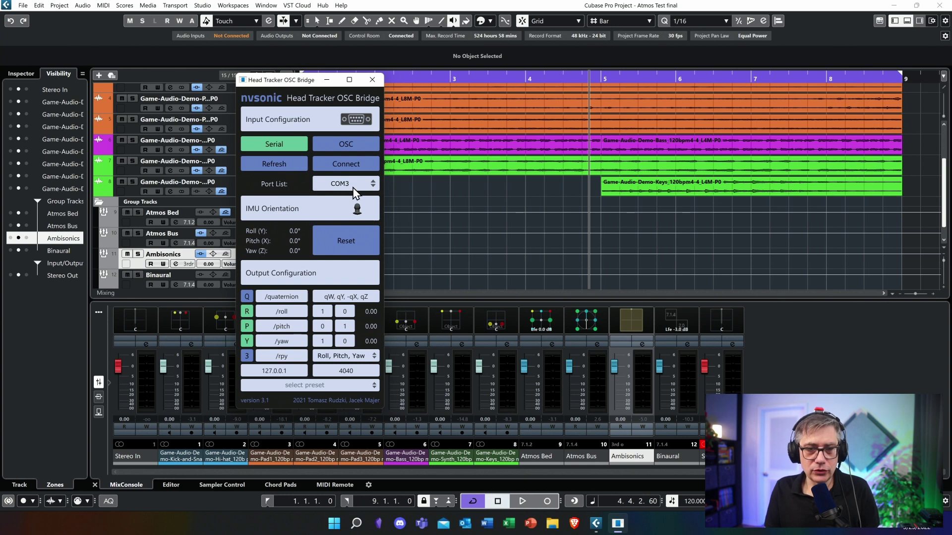
click(347, 182)
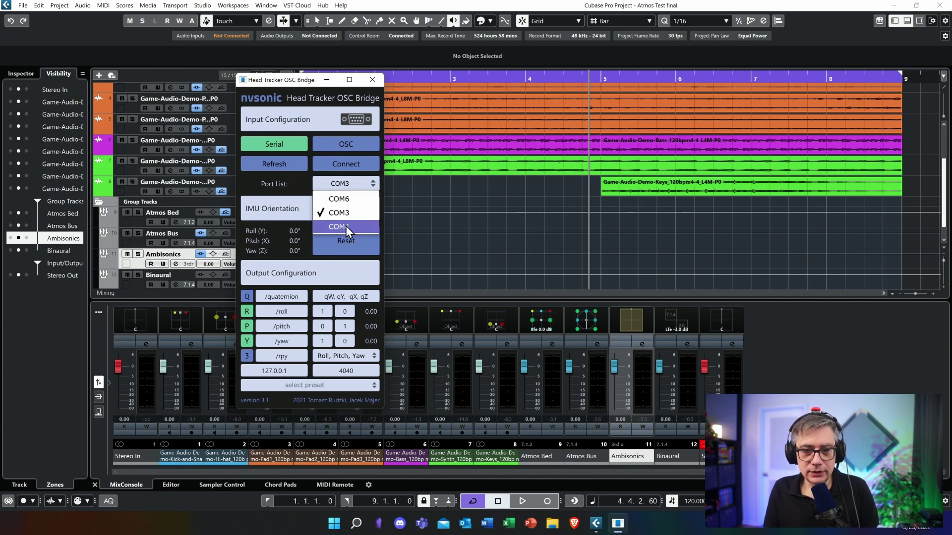
click(346, 226)
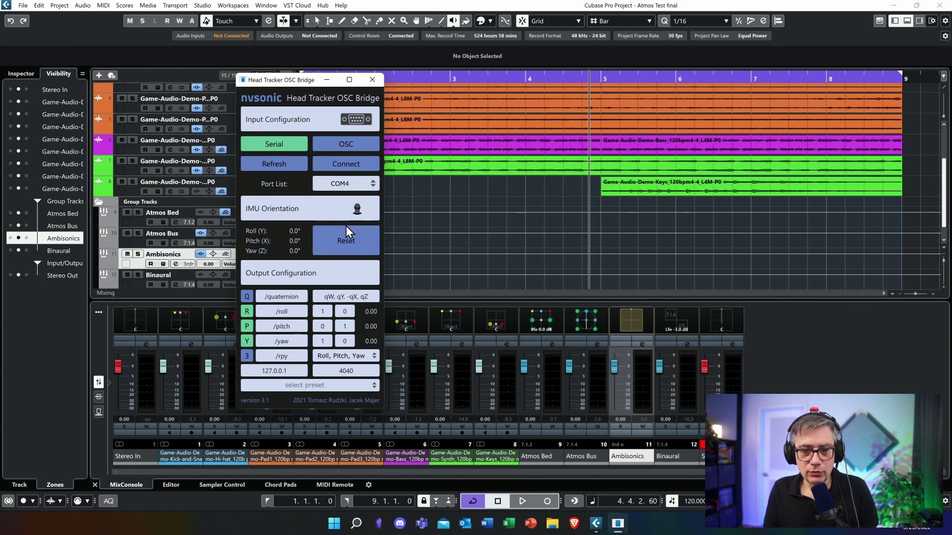
click(361, 166)
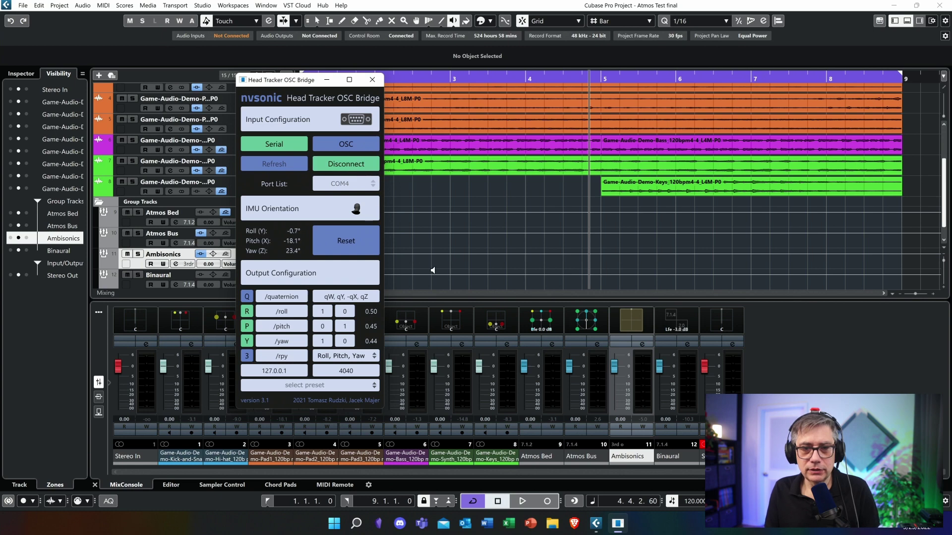
Step: Reset the head tracker's orientation, load the IEM Scene Rotator - inversed output preset, and move the bridge window out of the way
click(349, 242)
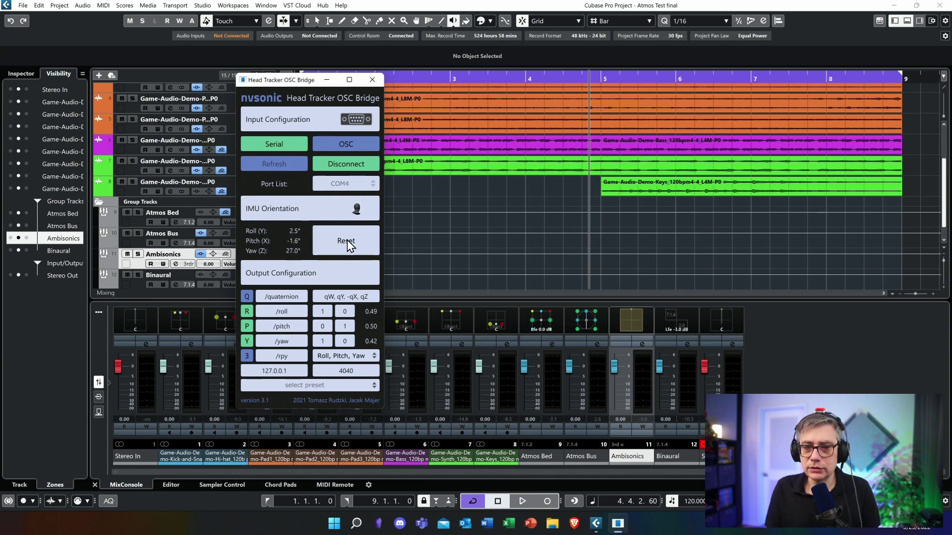
click(349, 242)
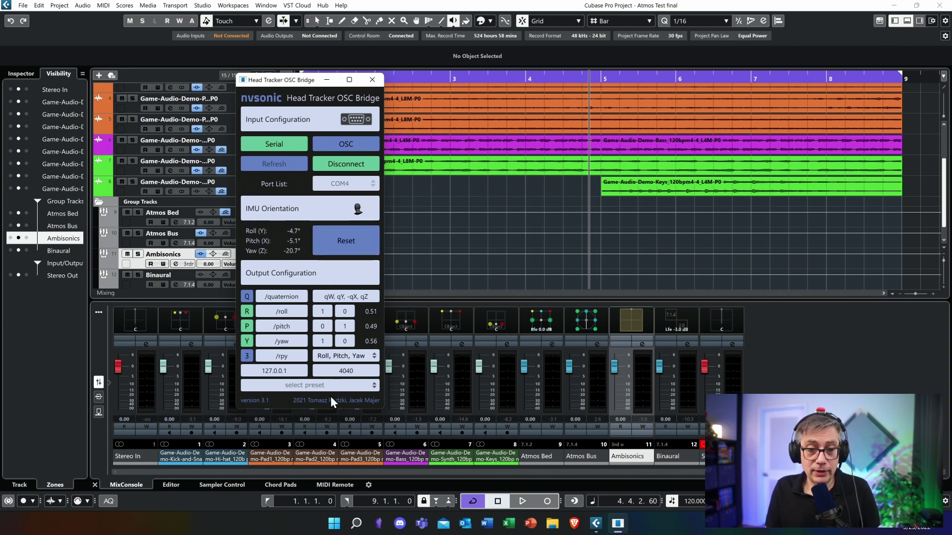
drag(293, 82, 175, 28)
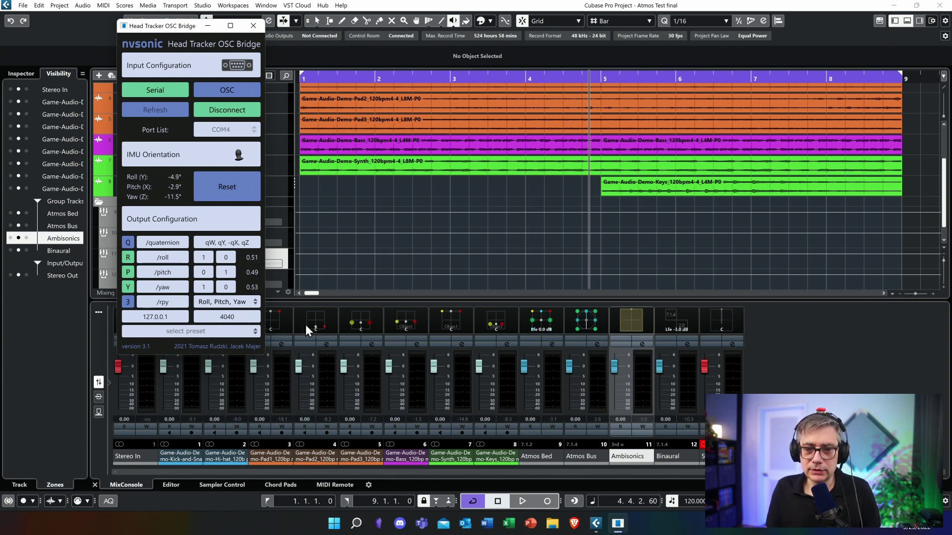
click(233, 333)
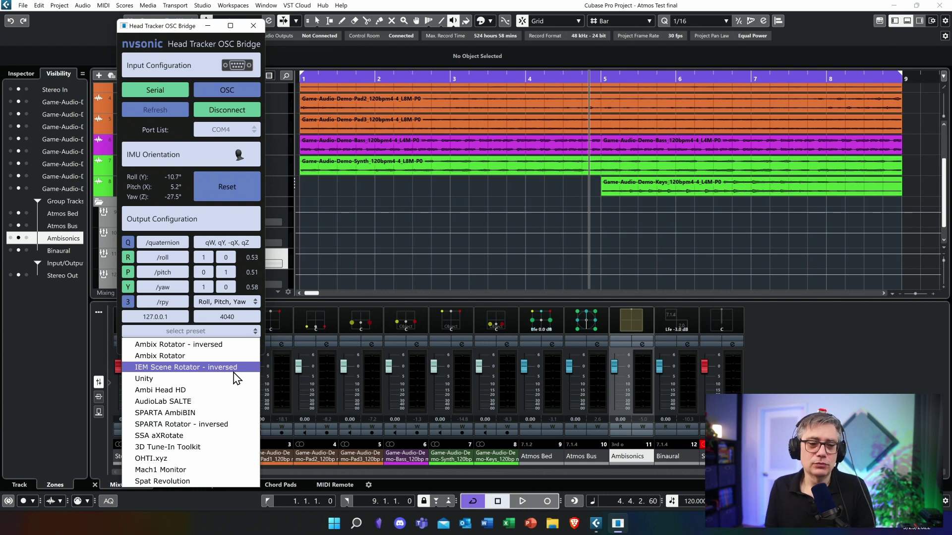
click(186, 368)
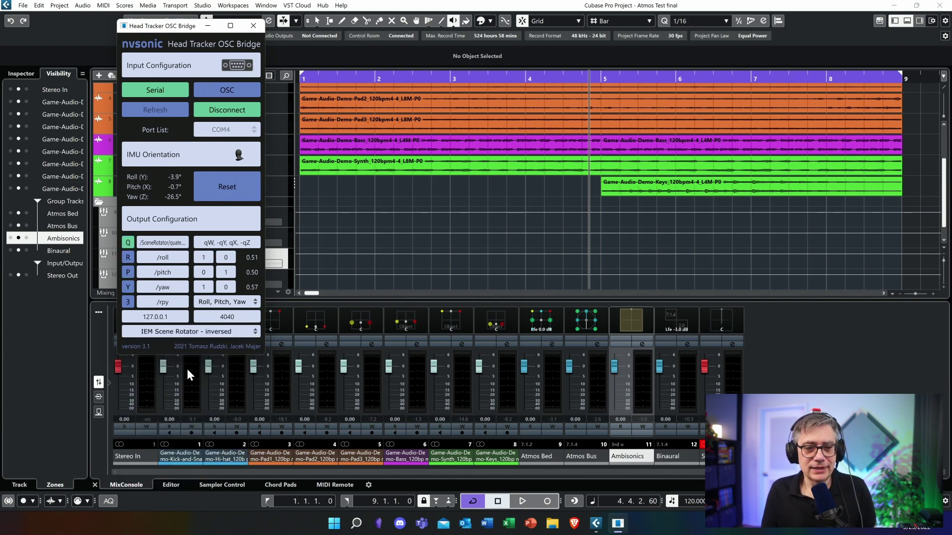
drag(170, 26, 951, 22)
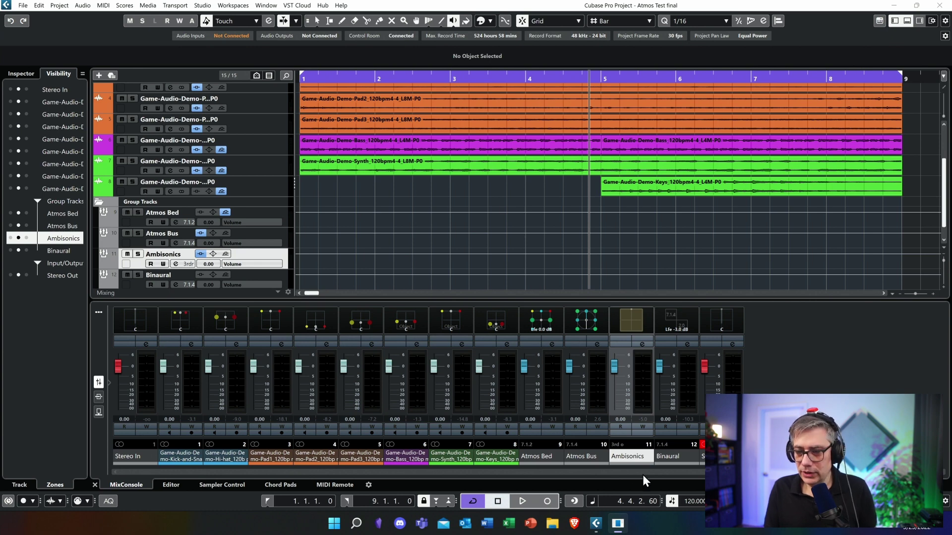
Step: Open the OSC receiver on port 4040 in the Ambisonics channel's SceneRotator, and close the plug-in and channel settings
click(643, 345)
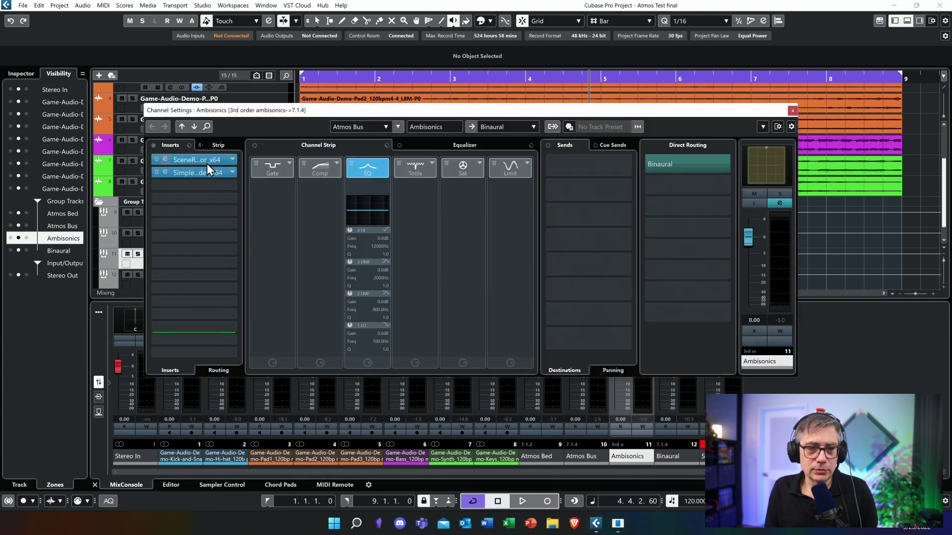
click(190, 160)
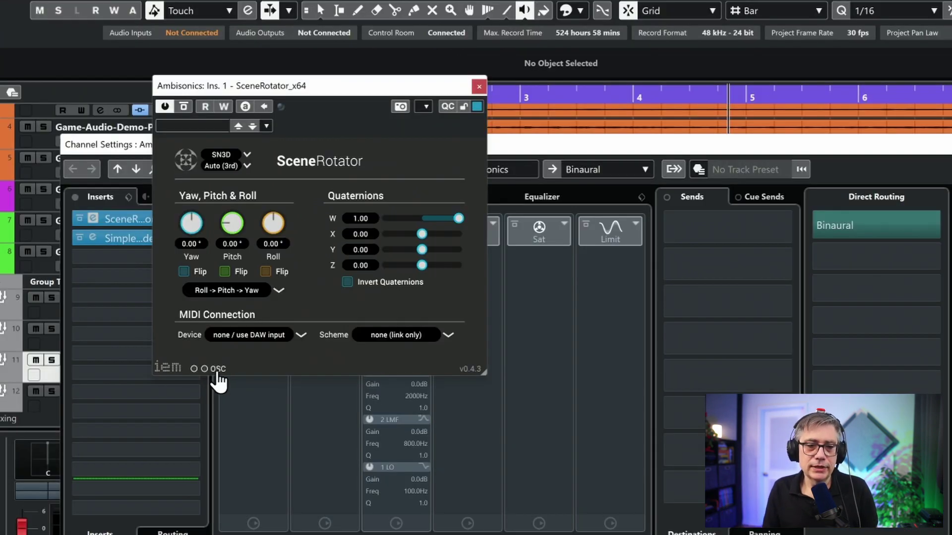
click(211, 368)
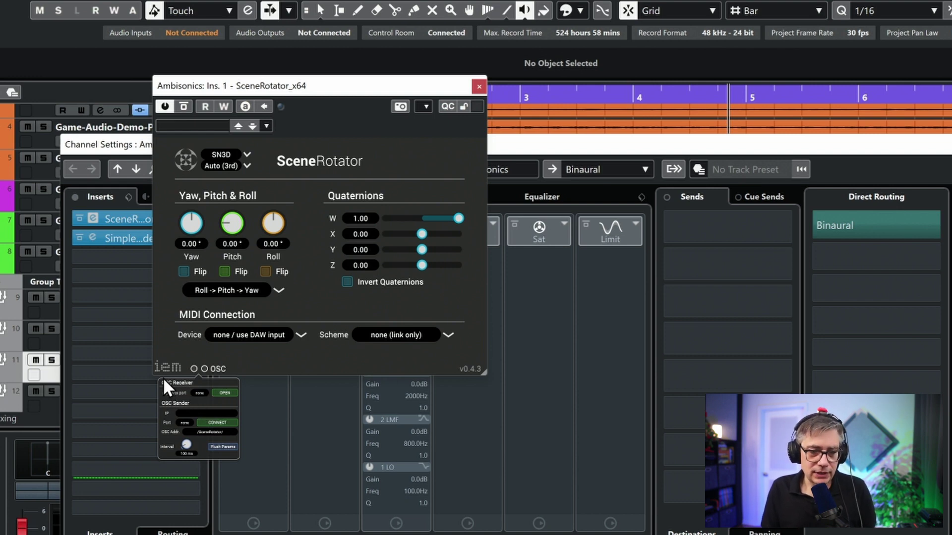
click(199, 393)
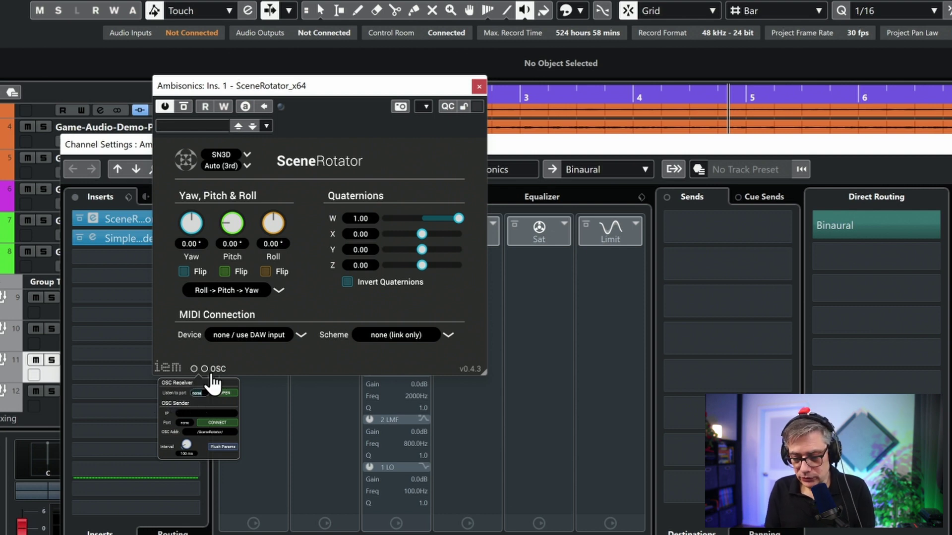
text(4040)
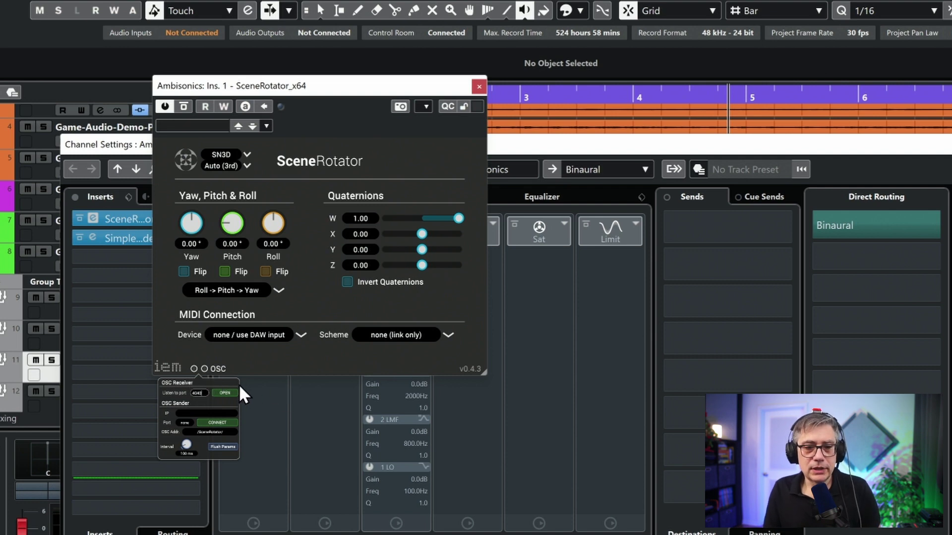
click(224, 393)
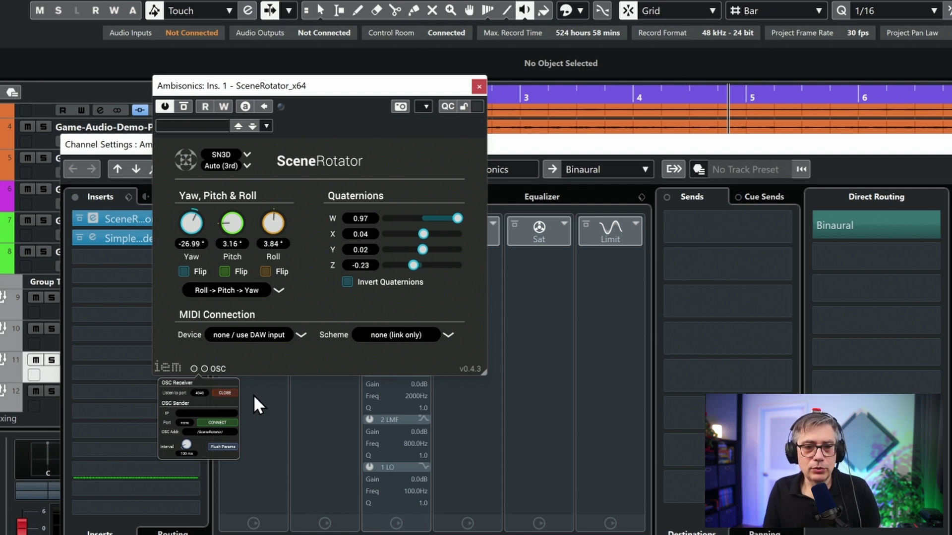
click(395, 367)
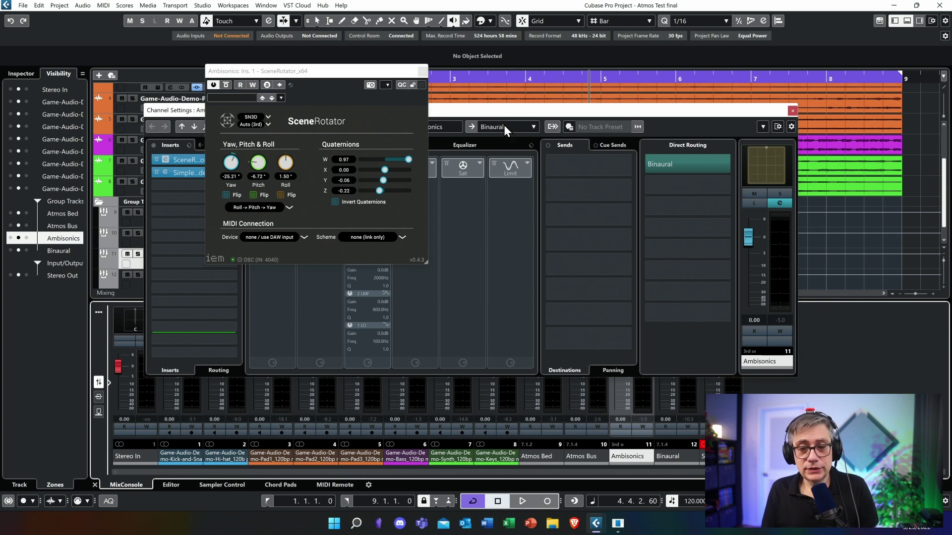
click(419, 71)
click(792, 111)
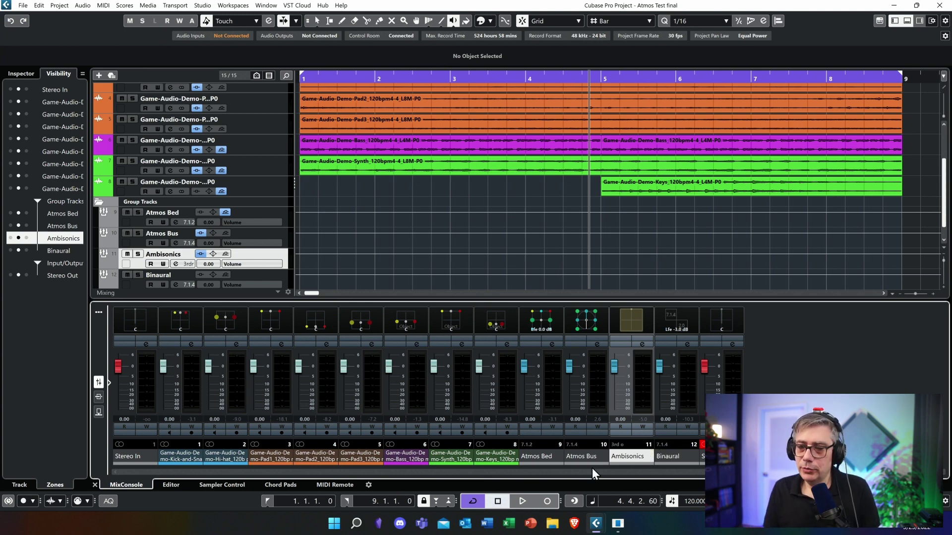
Step: Change the Binaural channel's panner from MixConvert V6 to Immerse Virtual Studio Alan Meyerson
right_click(679, 319)
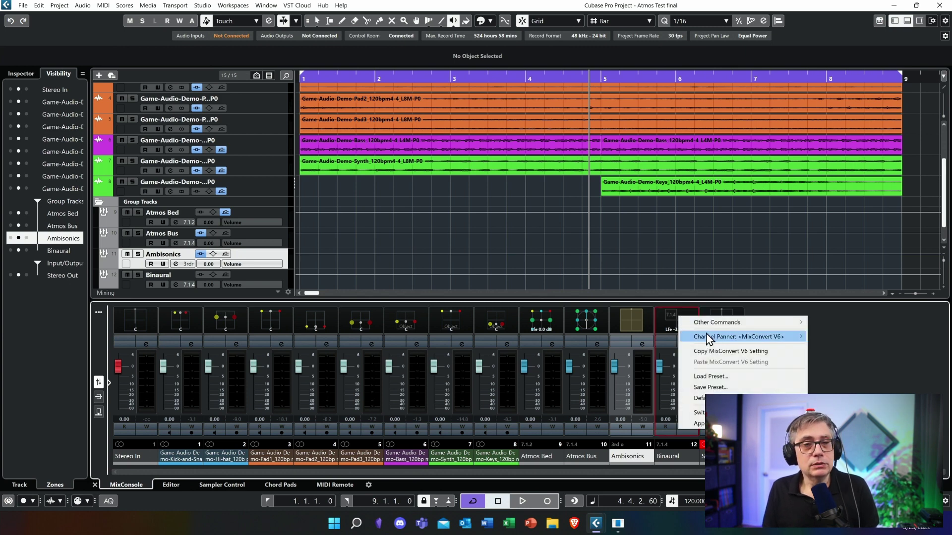
mouse_move(710, 337)
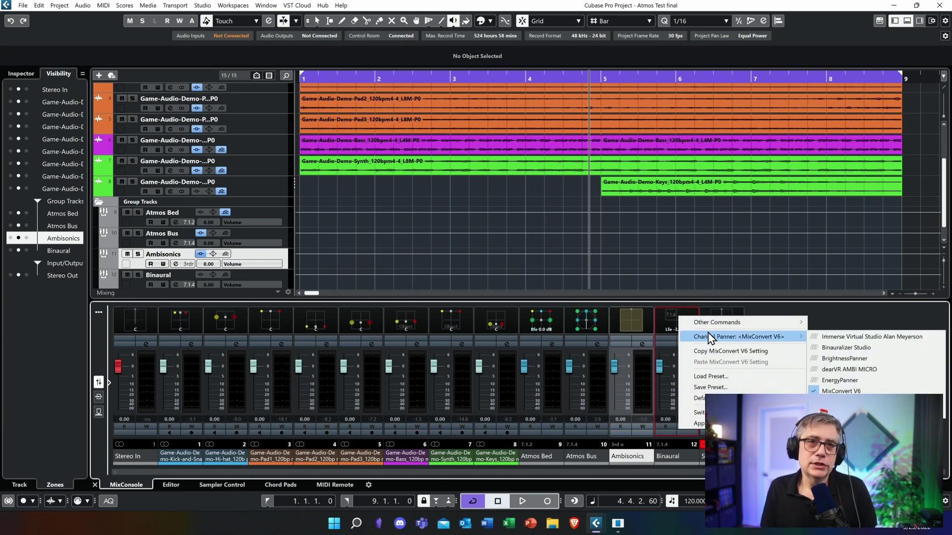
click(875, 337)
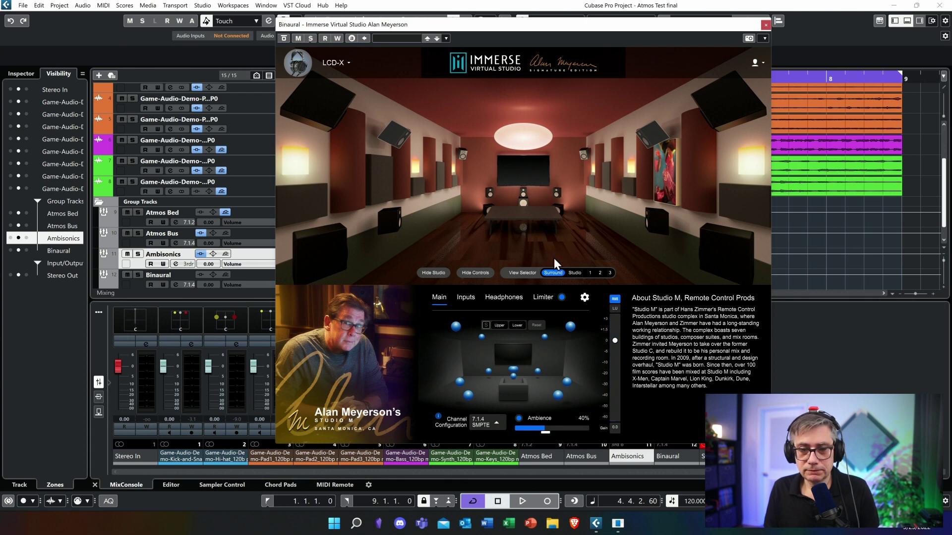
Step: Configure Immerse Virtual Studio for beyerdynamic DT1990 Pro headphones with 0% Headphone EQ Amount and 50% Ambience, and close it
click(343, 61)
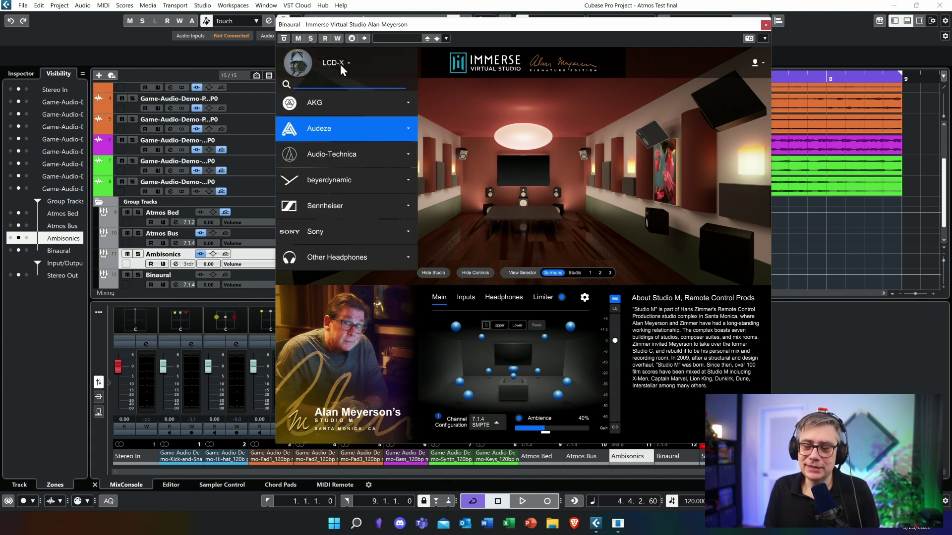
click(323, 182)
click(350, 268)
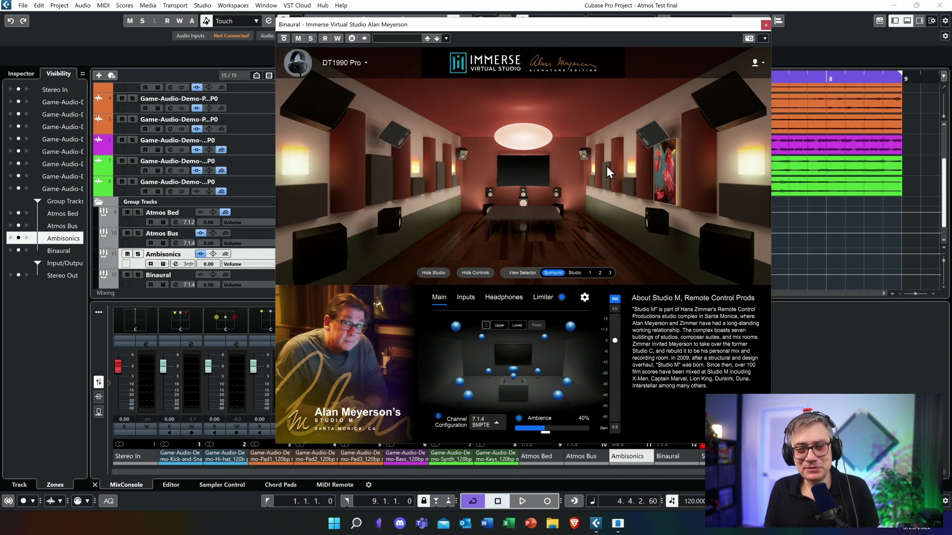
click(511, 298)
drag(525, 357, 345, 358)
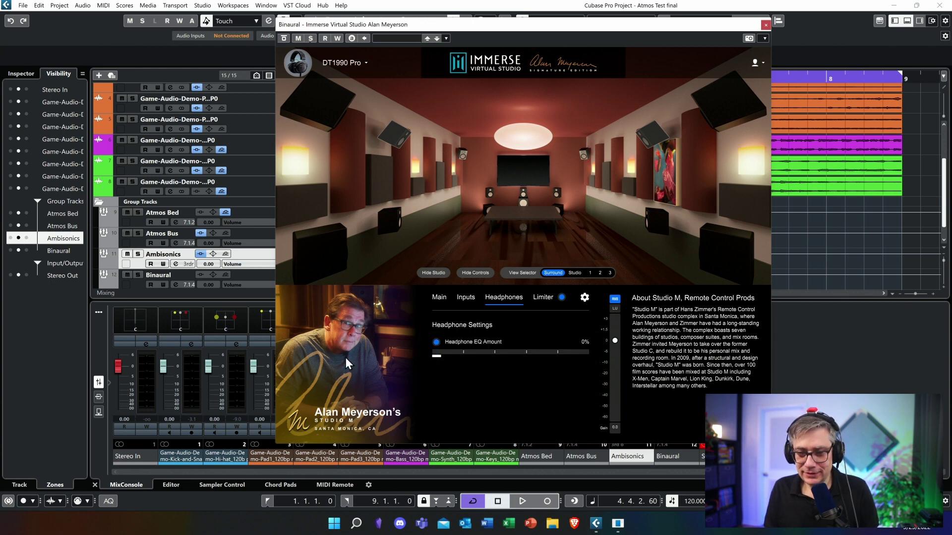
click(440, 299)
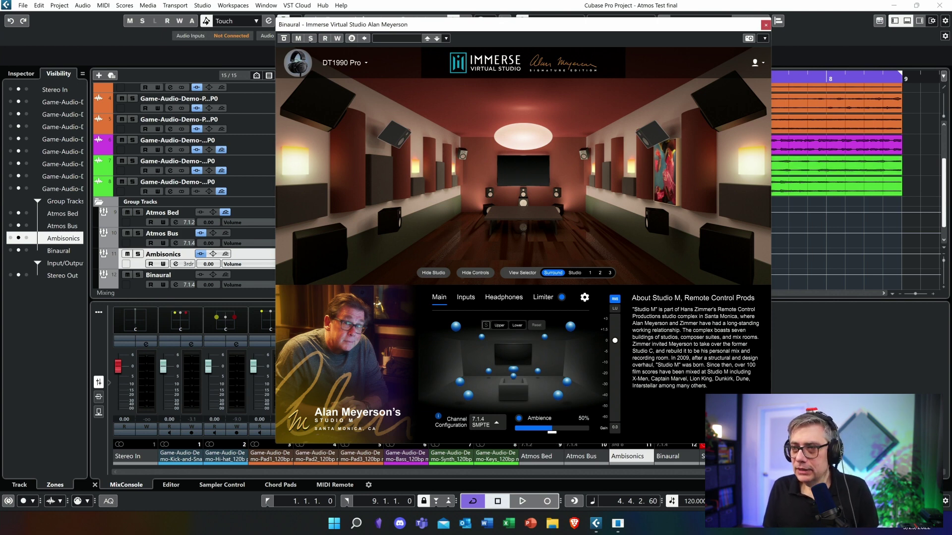
click(765, 25)
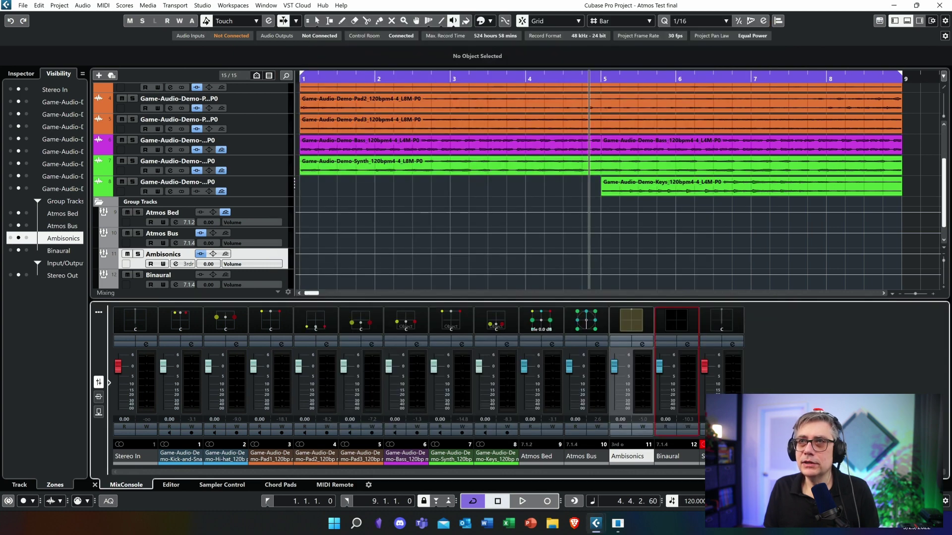
Step: Reset the orientation in Head Tracker OSC Bridge, minimize it, and play the mix in Cubase
drag(549, 13, 344, 84)
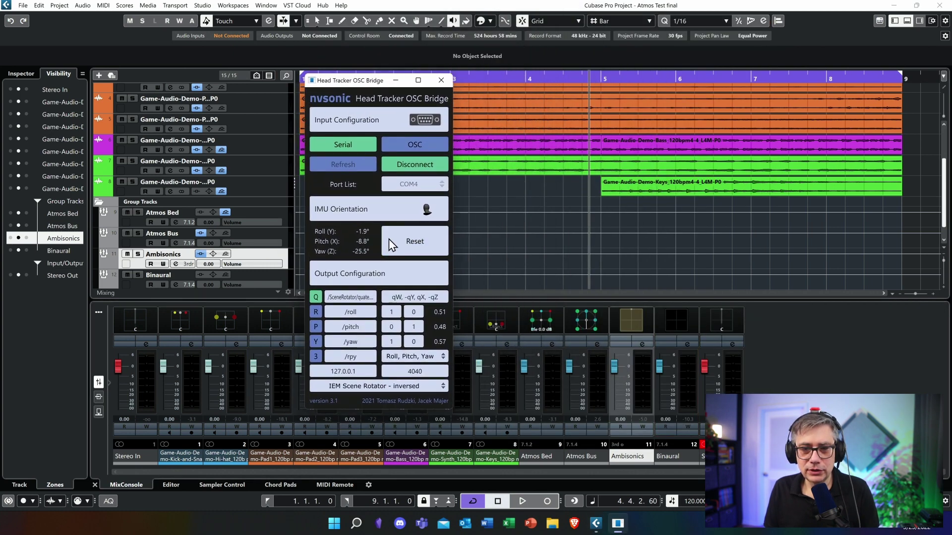
click(415, 243)
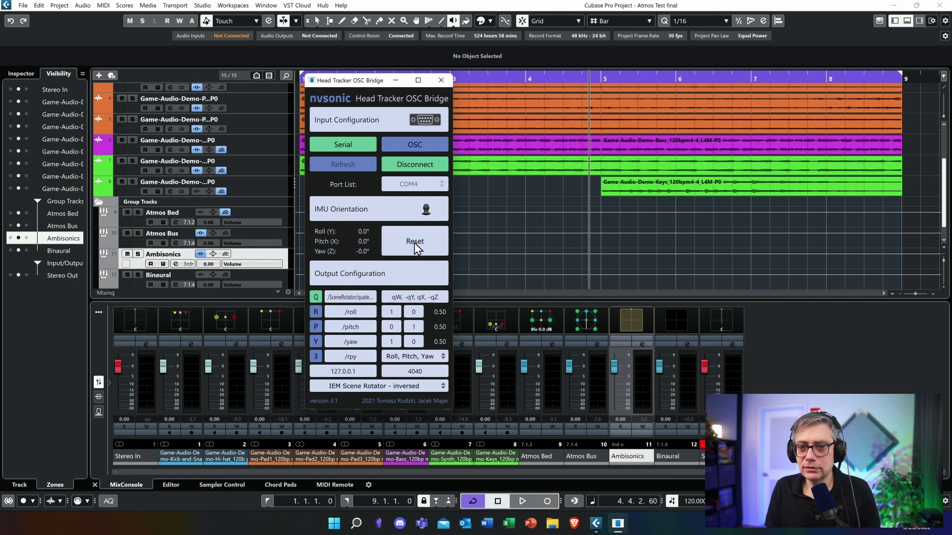
click(396, 81)
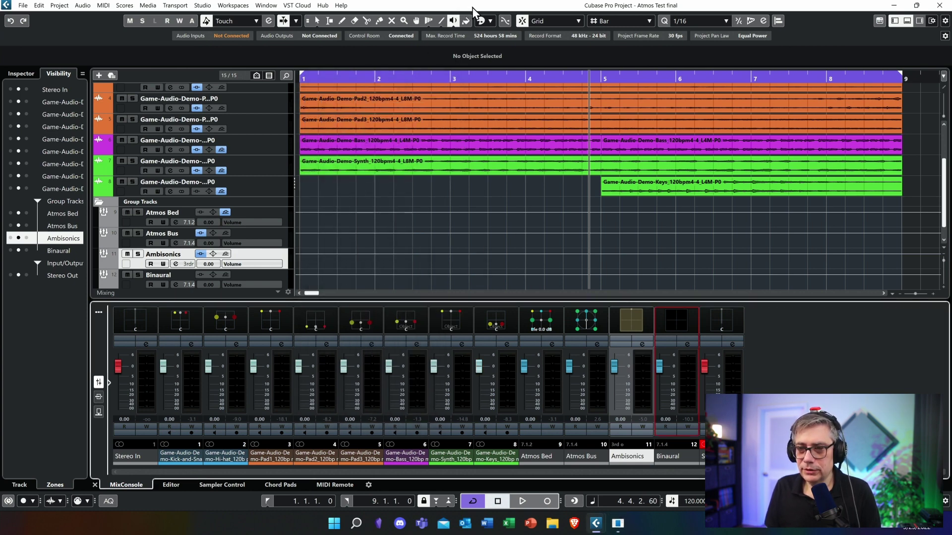
key(space)
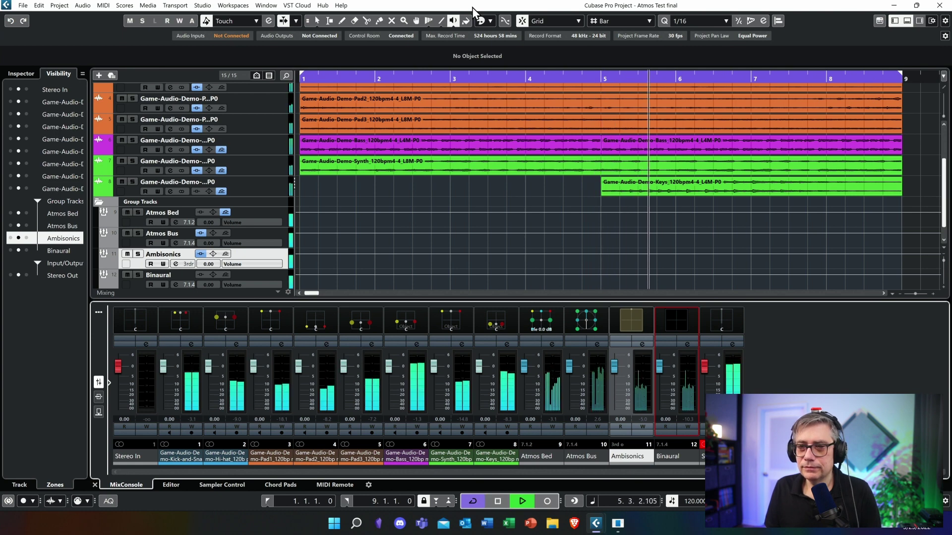